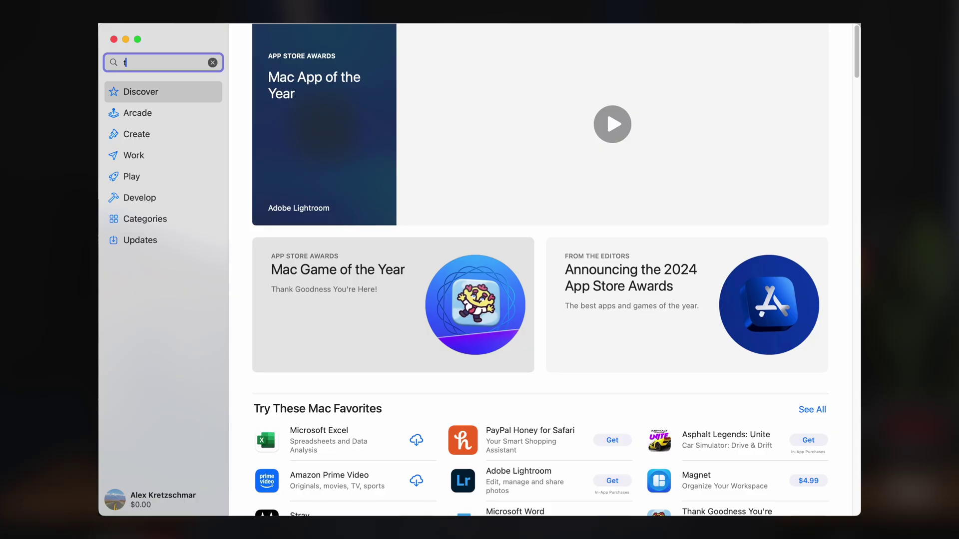
Search the App Store for 'tailscale' and open the Tailscale app page (version 1.78.1)
{"action": "key", "text": "Return"}
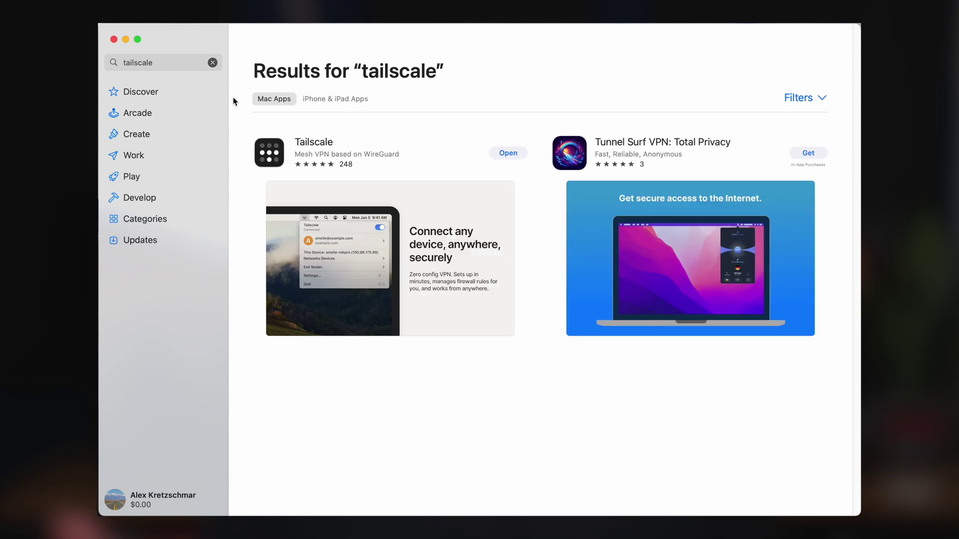
{"action": "left_click", "coordinate": [265, 160]}
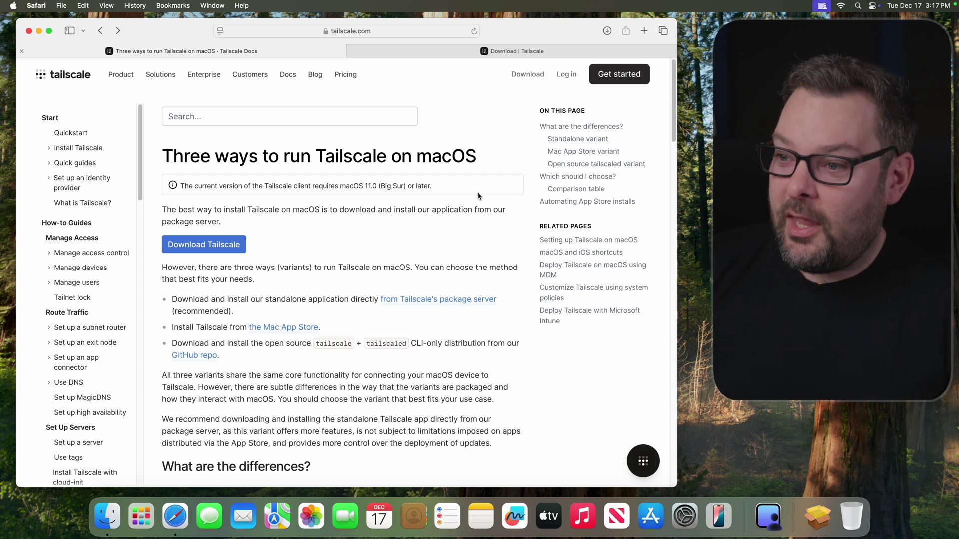
Review the App Store, Standalone and tailscaled comparison table, then go to the download page
{"action": "left_click", "coordinate": [575, 190]}
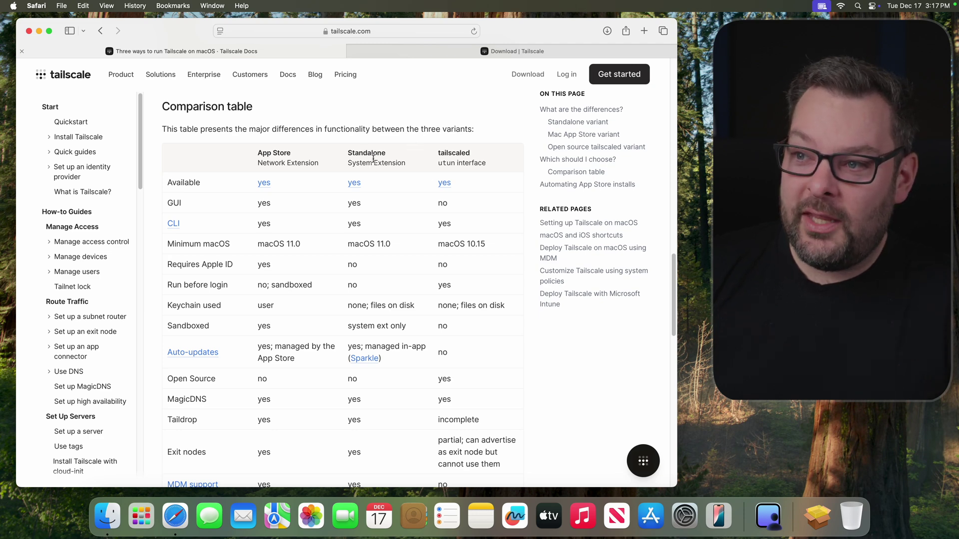
{"action": "left_click", "coordinate": [424, 52]}
Load the general Tailscale download page by trimming the address to tailscale.com/download
{"action": "left_click", "coordinate": [390, 35]}
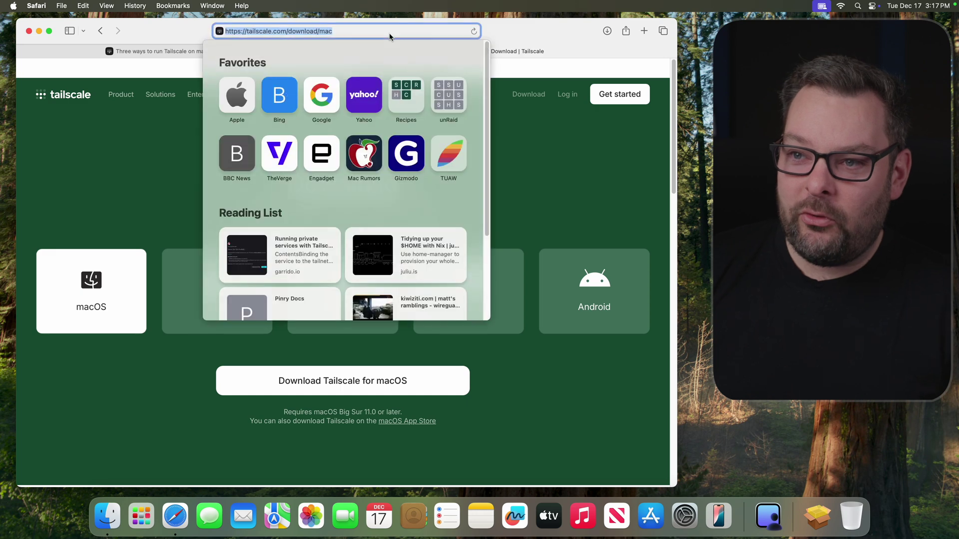
{"action": "left_click", "coordinate": [348, 31]}
{"action": "key", "text": "BackSpace"}
{"action": "key", "text": "BackSpace"}
{"action": "key", "text": "BackSpace"}
{"action": "key", "text": "BackSpace"}
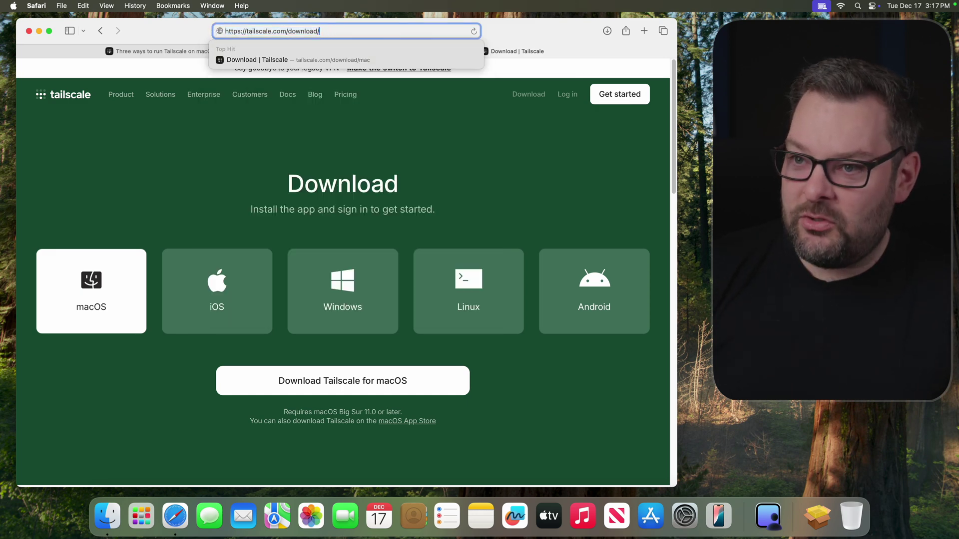
{"action": "key", "text": "Return"}
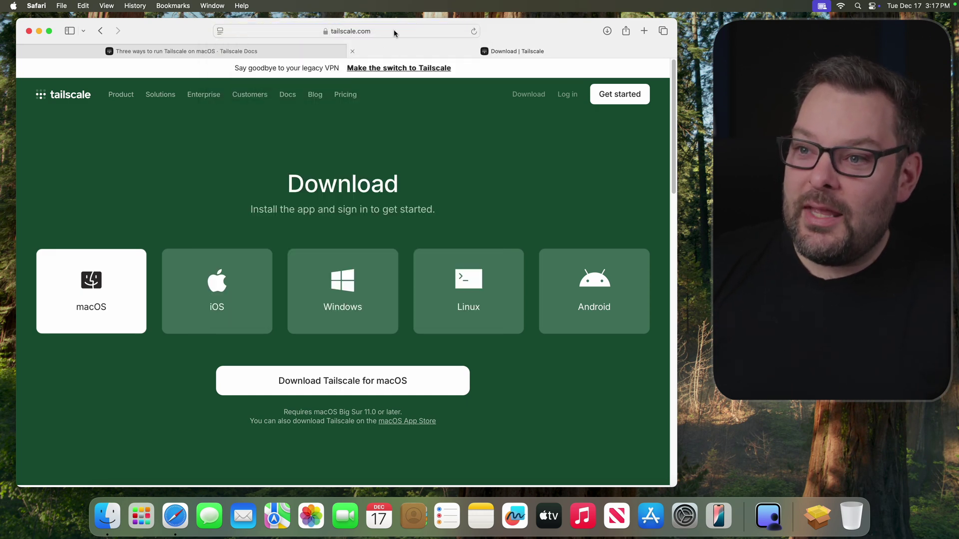
{"action": "left_click", "coordinate": [407, 32]}
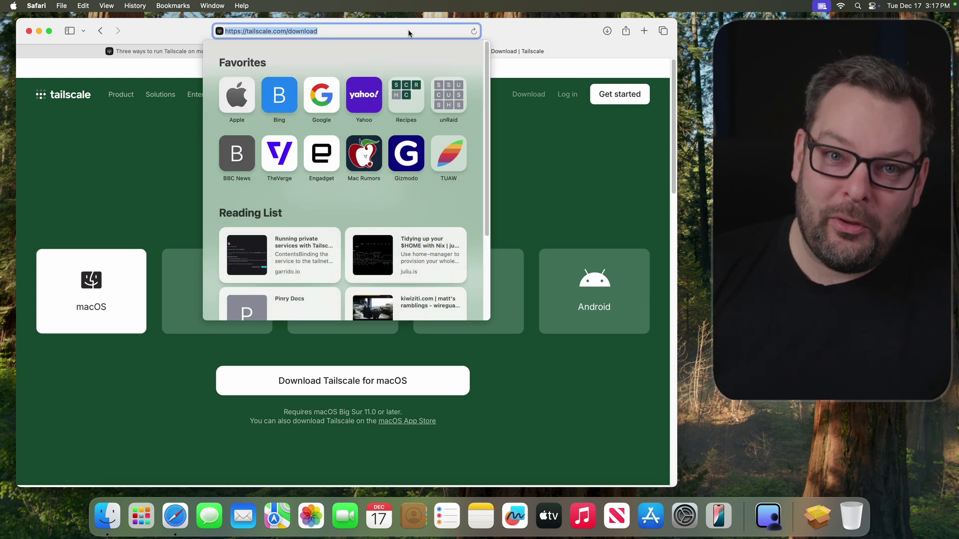
{"action": "left_click", "coordinate": [180, 178]}
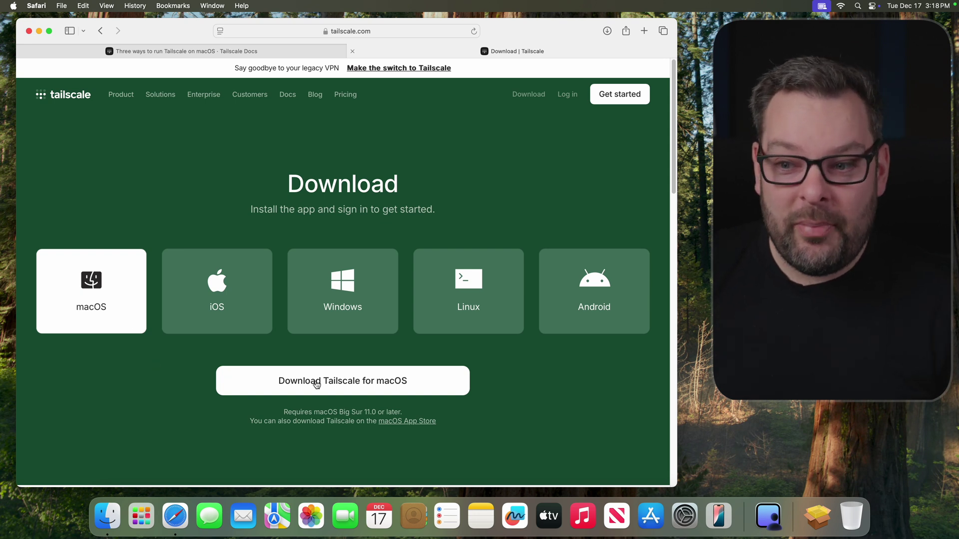
Download the Tailscale-1.78.1-macos.pkg installer for macOS and open a new Finder window
{"action": "left_click", "coordinate": [415, 390]}
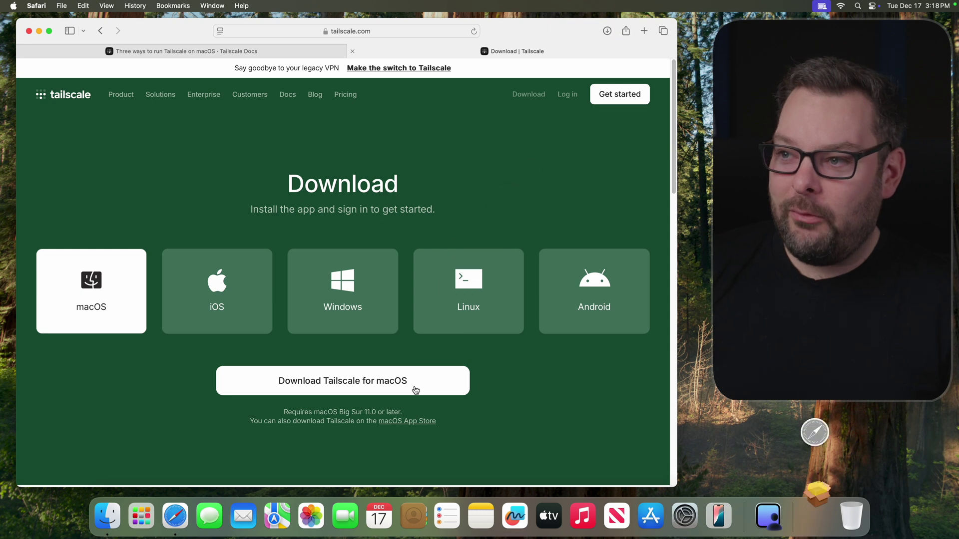
{"action": "left_click", "coordinate": [818, 515]}
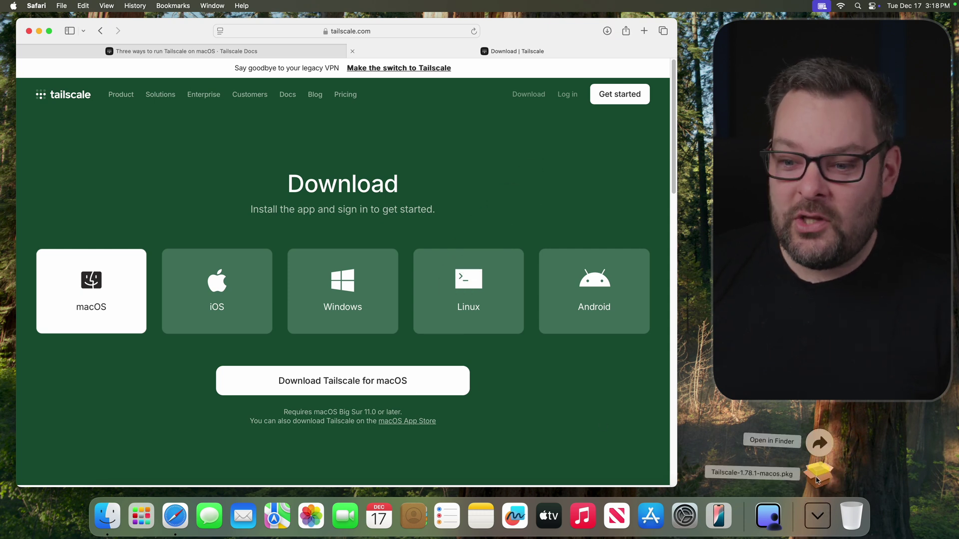
{"action": "left_click", "coordinate": [120, 516]}
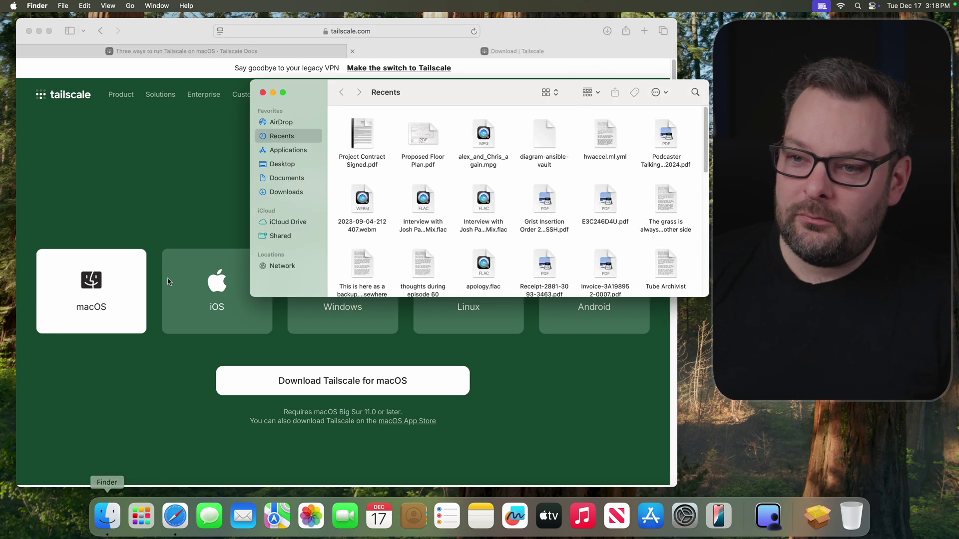
Launch the Tailscale-1.78.1-macos.pkg installer from the Downloads folder
{"action": "left_click", "coordinate": [291, 193]}
{"action": "left_click", "coordinate": [377, 130]}
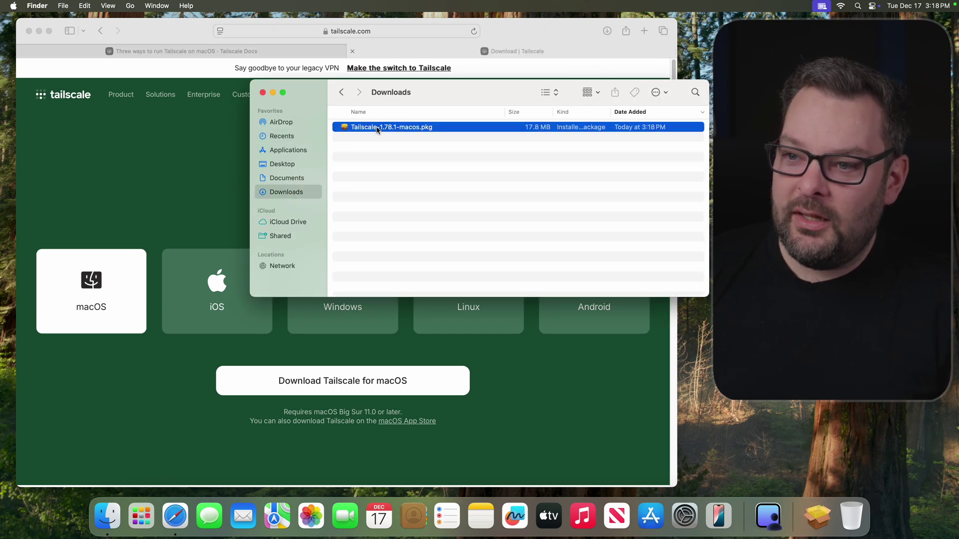
{"action": "double_click", "coordinate": [377, 127]}
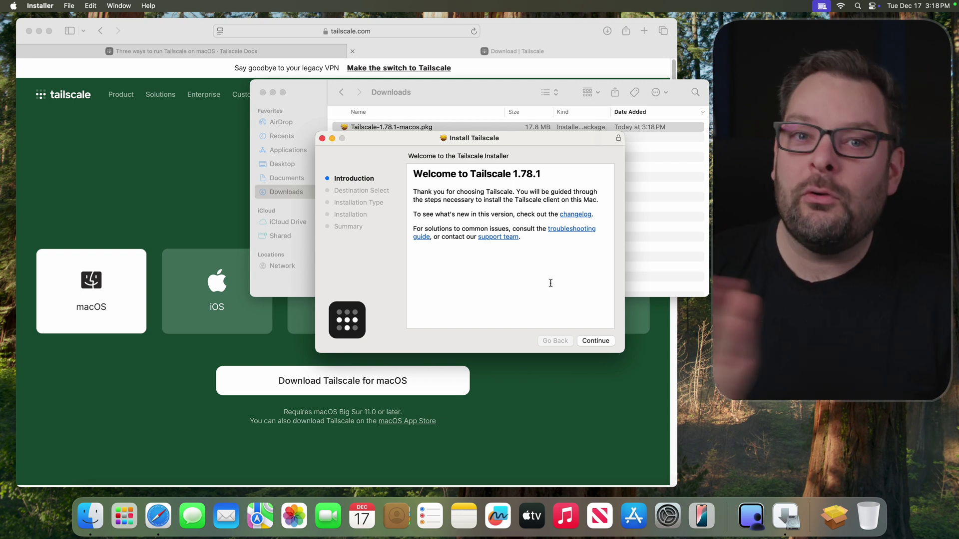
Install the Tailscale 1.78.1 package, authorising with the administrator password, then close the installer
{"action": "left_click", "coordinate": [600, 341]}
{"action": "left_click", "coordinate": [600, 341]}
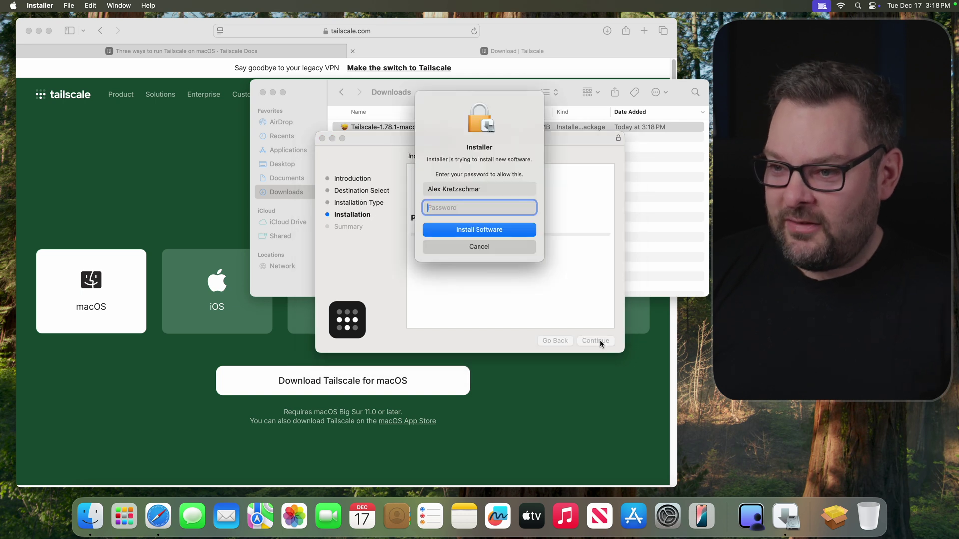
{"action": "type", "text": "••••••••"}
{"action": "key", "text": "Return"}
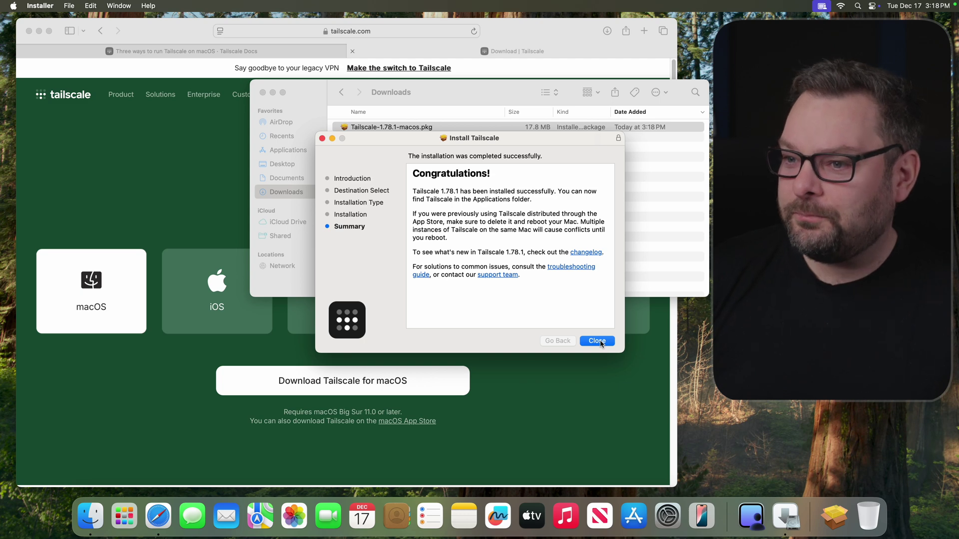
{"action": "left_click", "coordinate": [600, 342]}
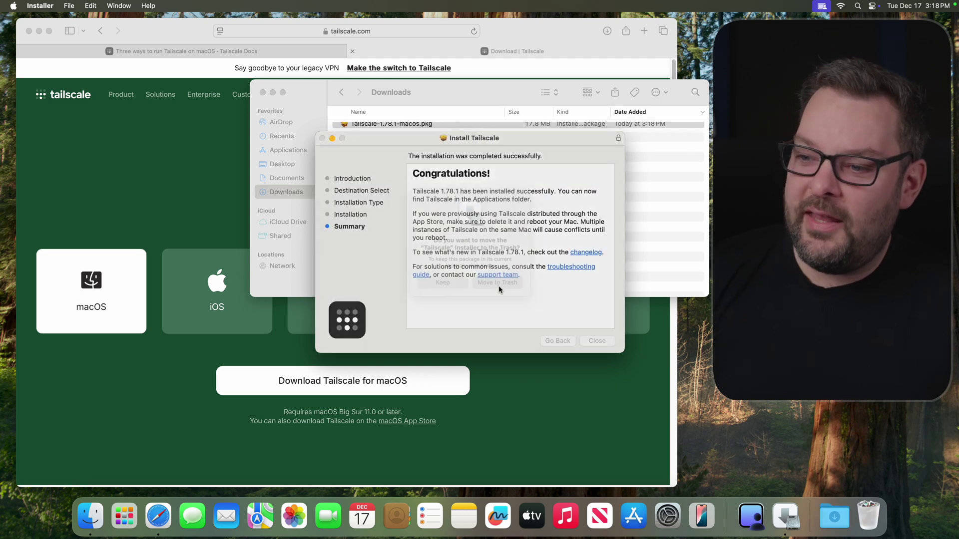
Show Applications as a list, locate Tailscale (63.4 MB) and launch it to its Welcome screen
{"action": "left_click", "coordinate": [303, 151]}
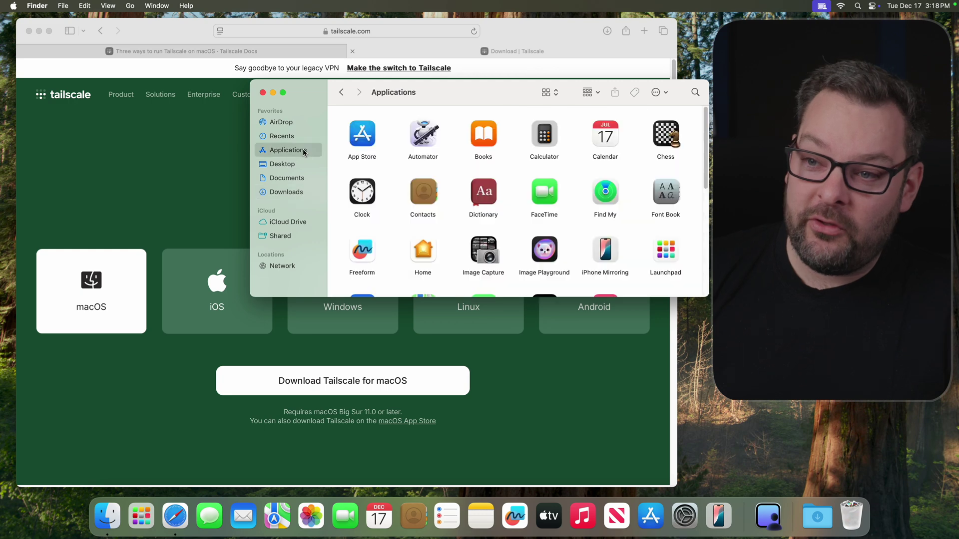
{"action": "left_click", "coordinate": [556, 94]}
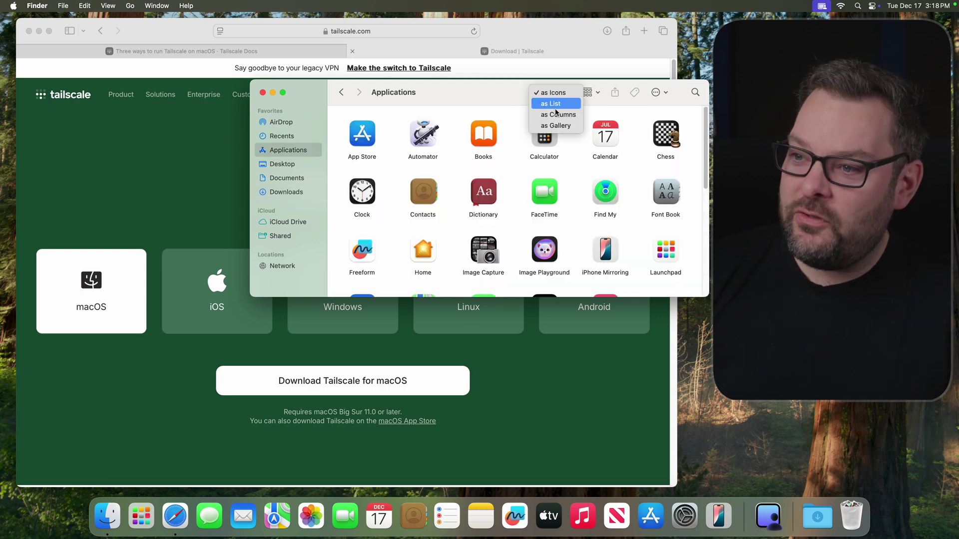
{"action": "left_click", "coordinate": [555, 107]}
{"action": "left_click", "coordinate": [411, 148]}
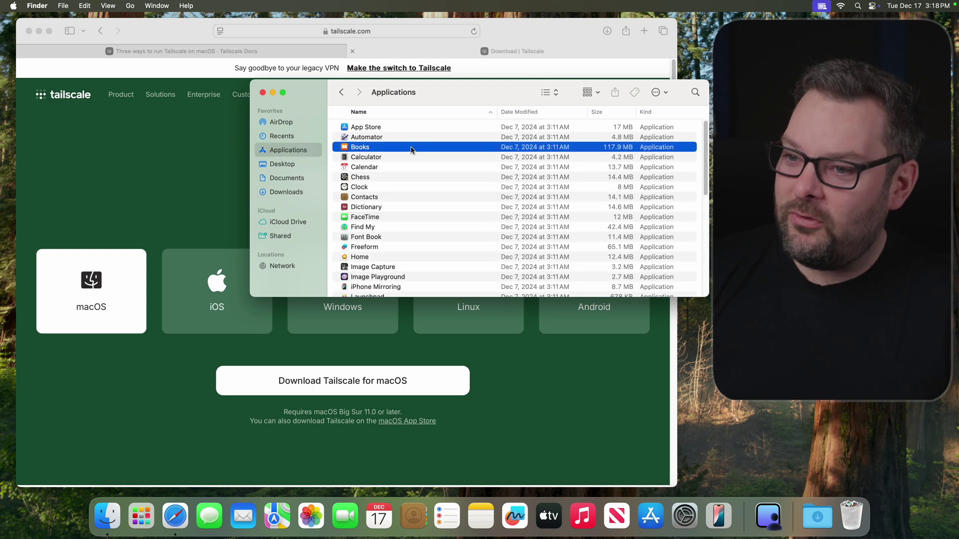
{"action": "key", "text": "t"}
{"action": "scroll", "coordinate": [413, 189], "scroll_direction": "down", "scroll_amount": 2}
{"action": "scroll", "coordinate": [414, 189], "scroll_direction": "down", "scroll_amount": 1}
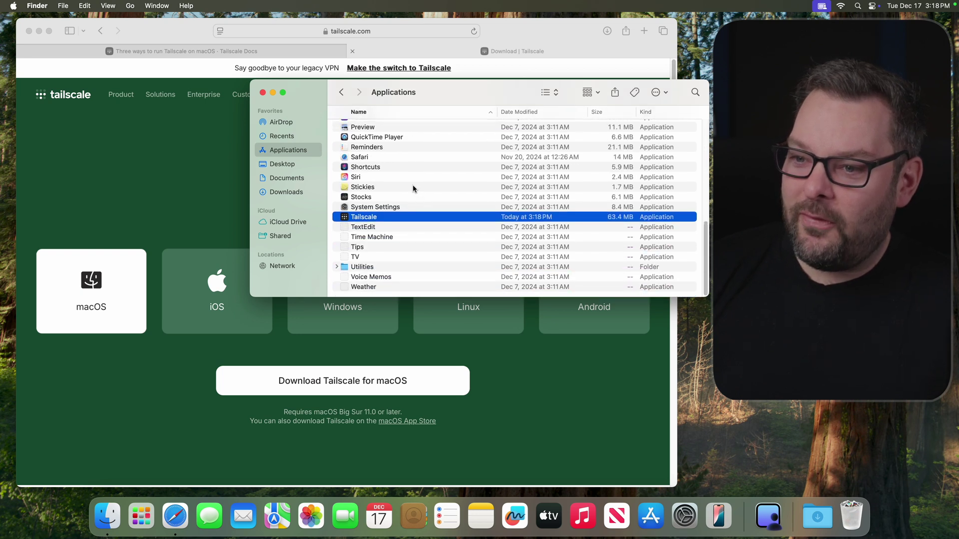
{"action": "double_click", "coordinate": [379, 220]}
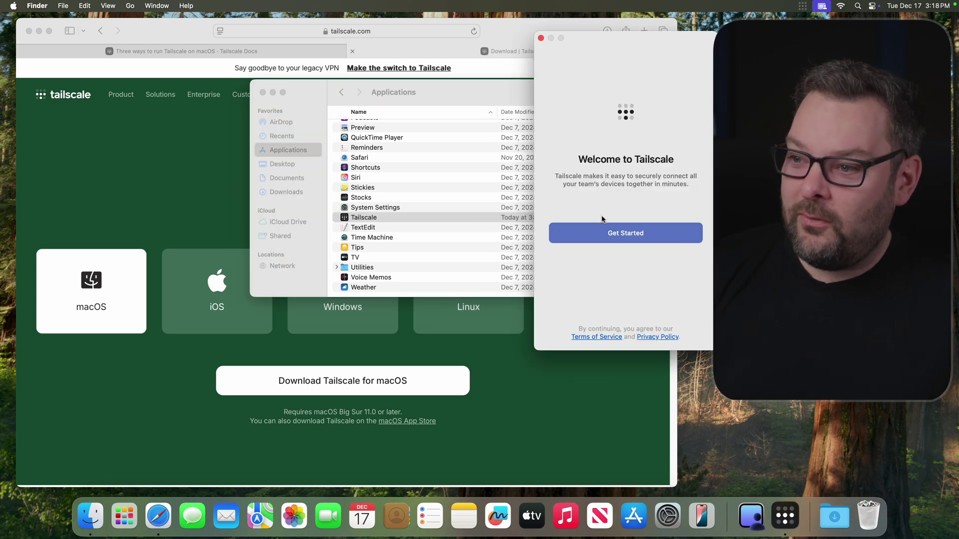
Begin Tailscale setup, request its networking system extension, and acknowledge the extension alert
{"action": "left_click", "coordinate": [630, 238]}
{"action": "left_click", "coordinate": [618, 224]}
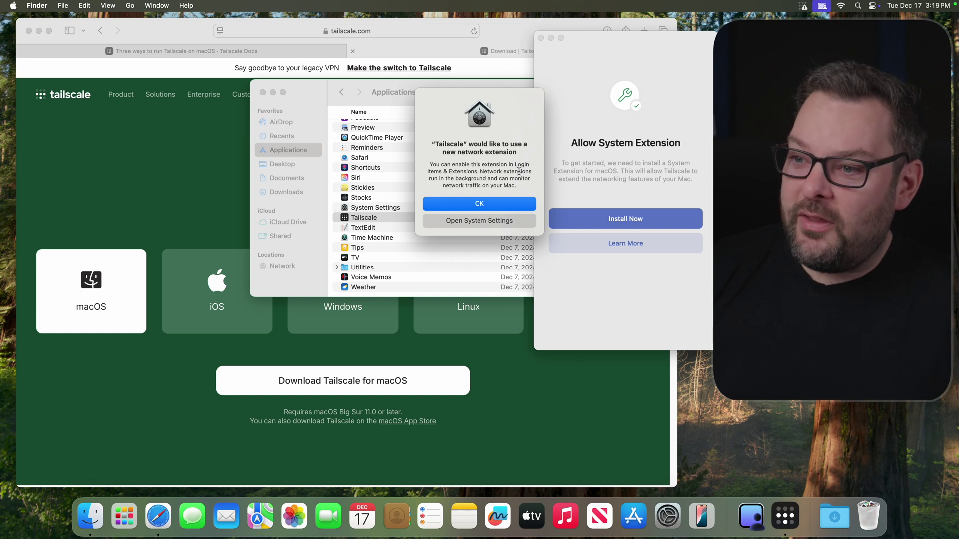
{"action": "left_click", "coordinate": [464, 204]}
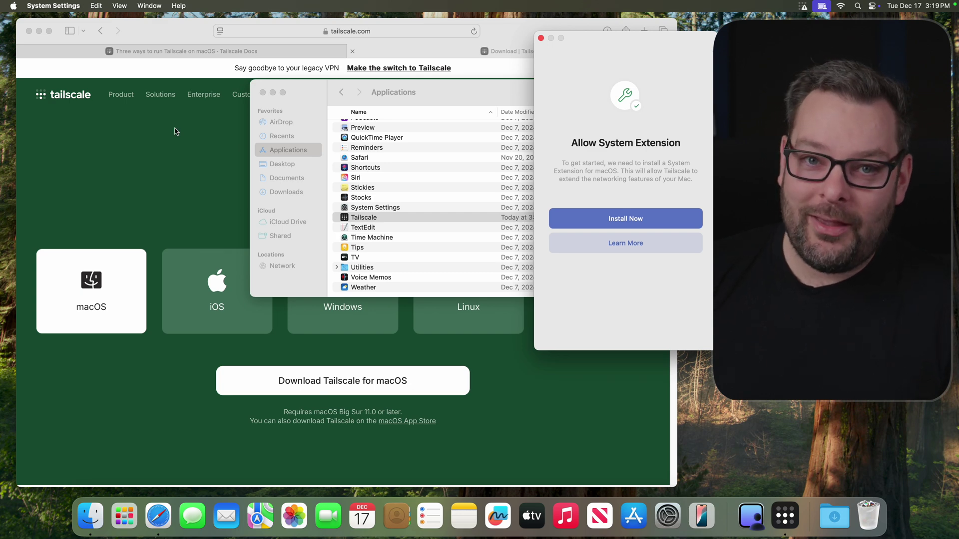
Open Login Items & Extensions in System Settings by searching 'login'
{"action": "left_click", "coordinate": [12, 6]}
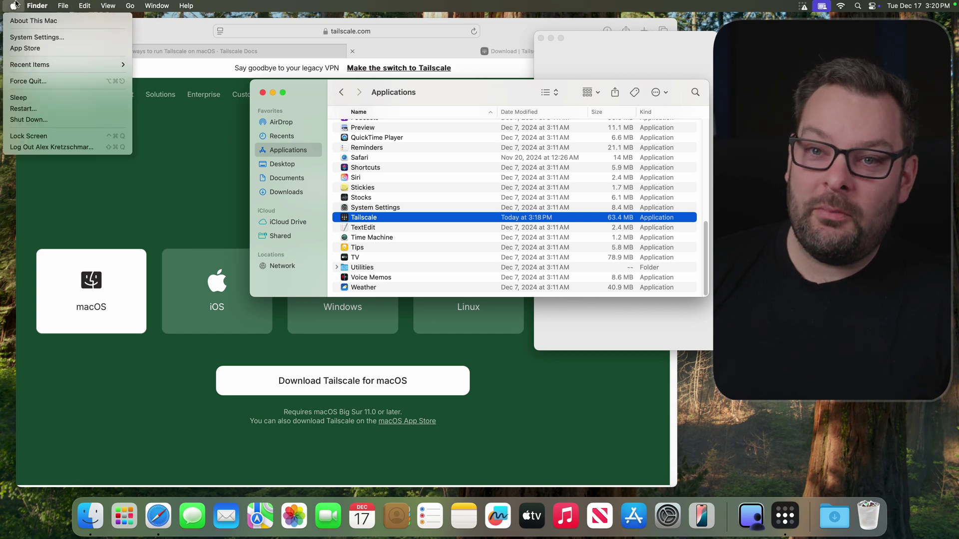
{"action": "left_click", "coordinate": [25, 38]}
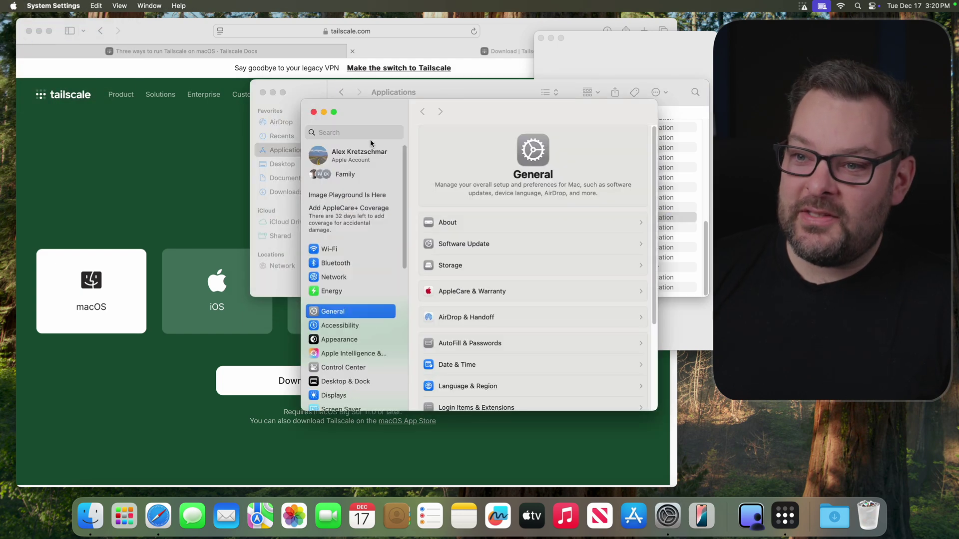
{"action": "left_click", "coordinate": [373, 132]}
{"action": "type", "text": "login"}
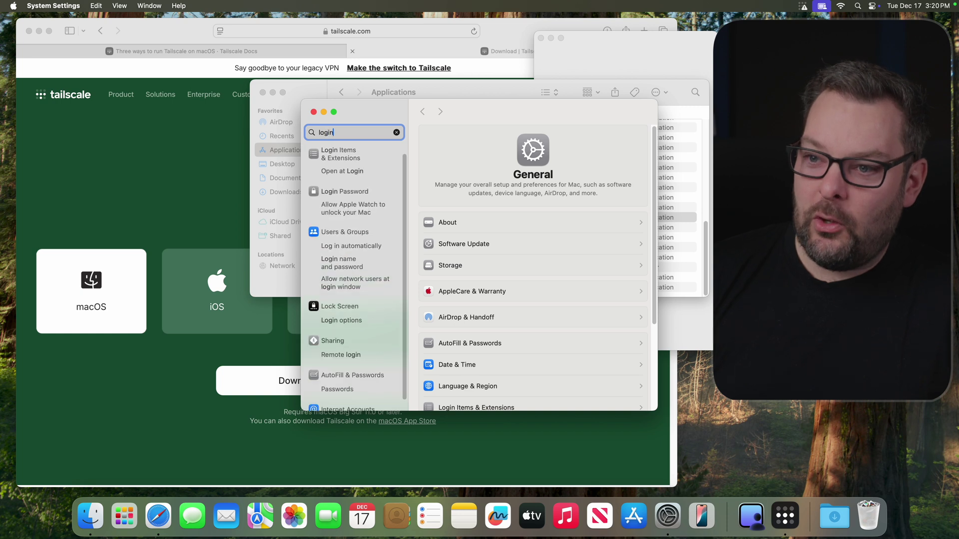
{"action": "left_click", "coordinate": [345, 159]}
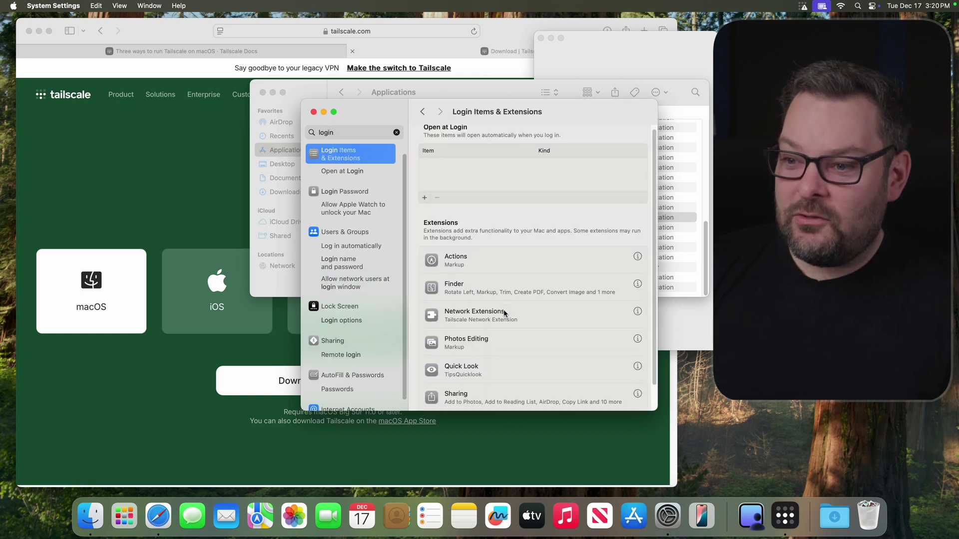
{"action": "scroll", "coordinate": [503, 313], "scroll_direction": "down", "scroll_amount": 2}
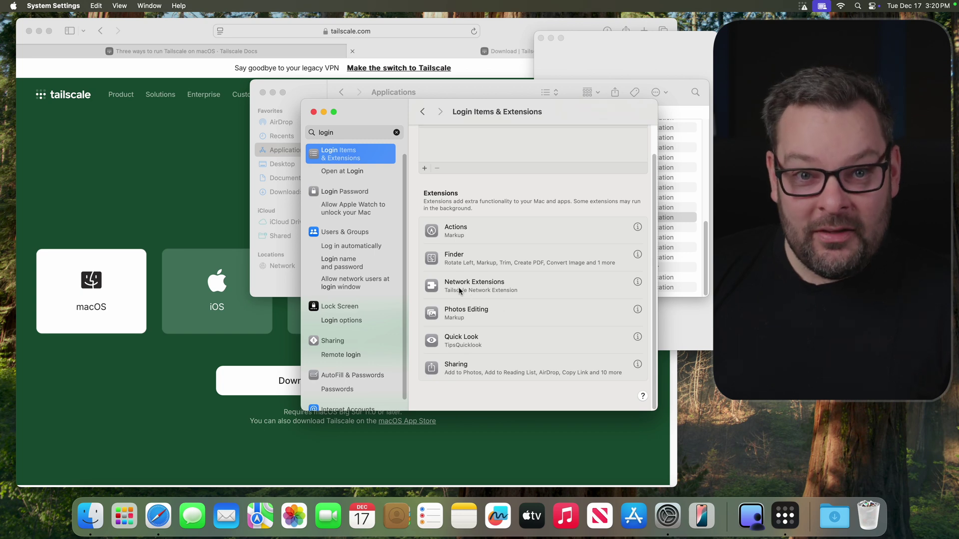
Switch on Tailscale under Network Extensions and confirm with the administrator password
{"action": "left_click", "coordinate": [636, 282]}
{"action": "left_click", "coordinate": [564, 208]}
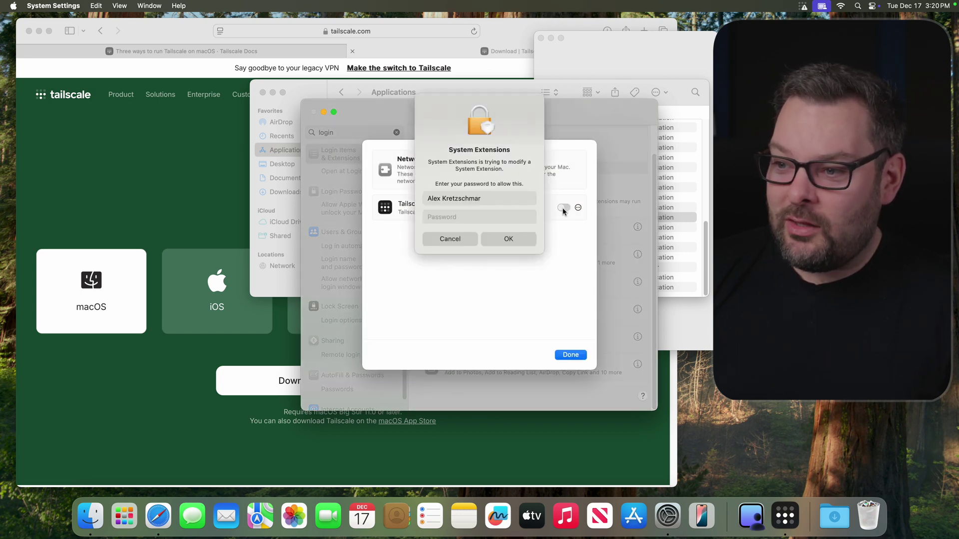
{"action": "type", "text": "*********"}
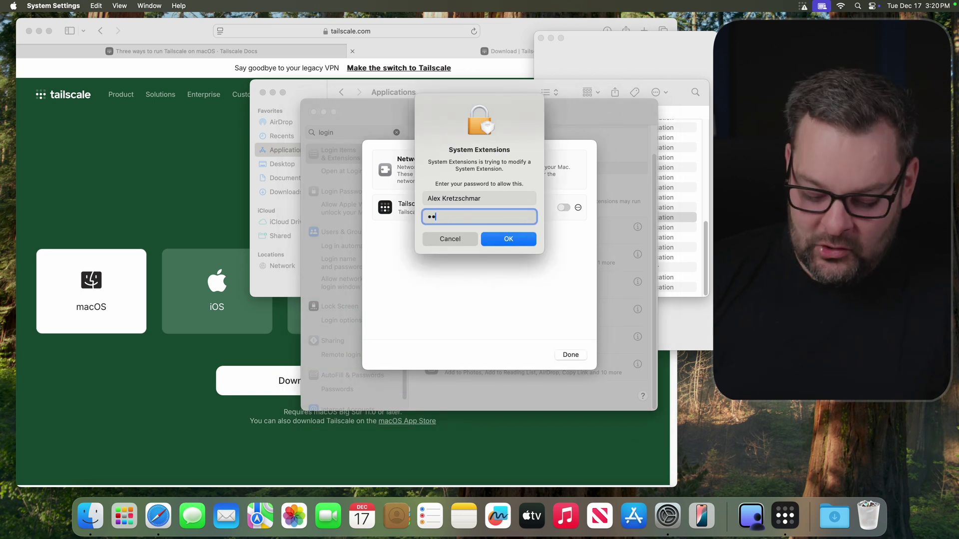
{"action": "key", "text": "Return"}
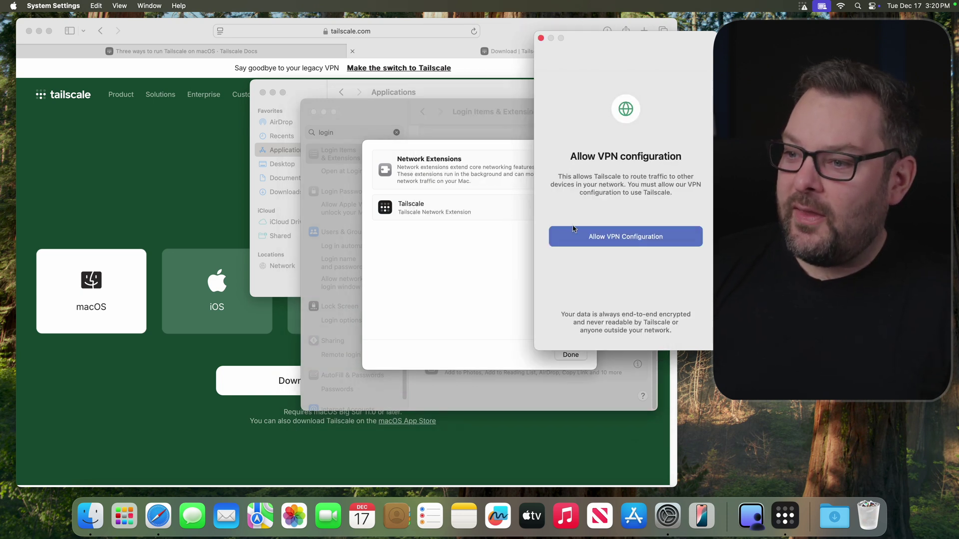
Allow Tailscale's VPN configuration and bring up the tailnet login page in Safari
{"action": "left_click", "coordinate": [600, 235]}
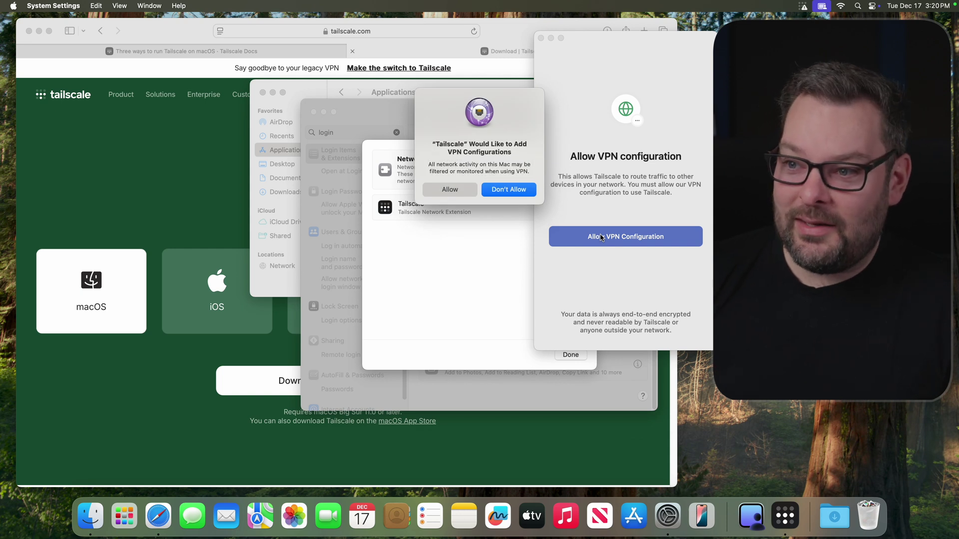
{"action": "left_click", "coordinate": [455, 190]}
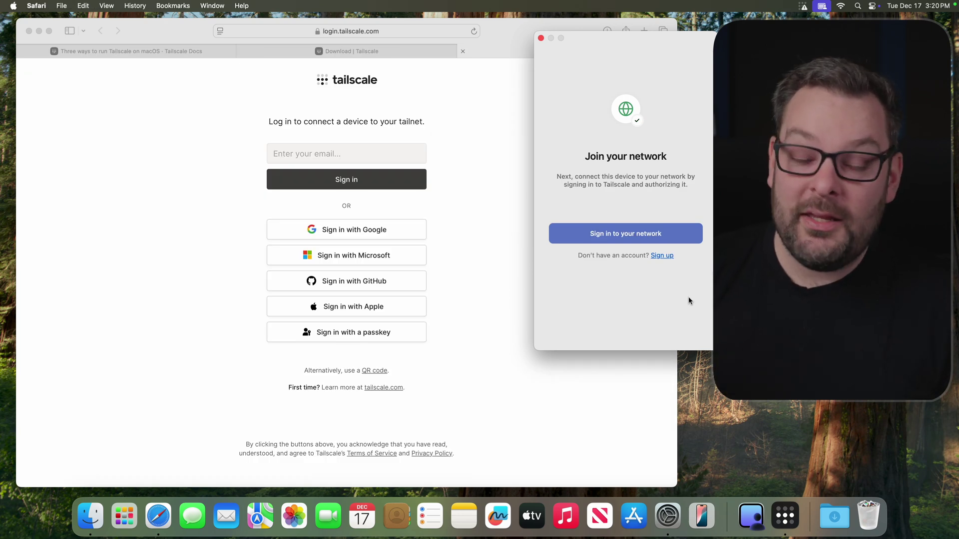
{"action": "left_click", "coordinate": [488, 234]}
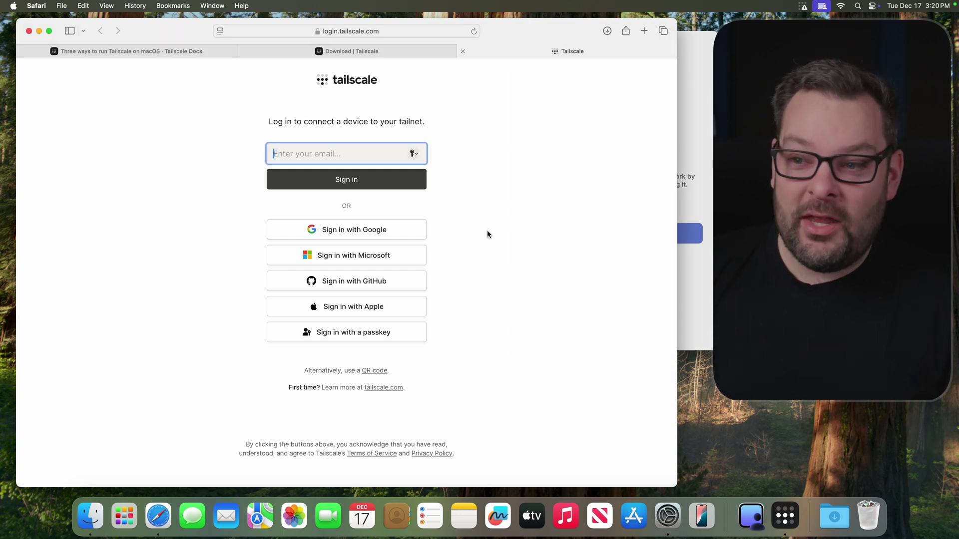
Sign in with the Google account, connect this Mac to the tailnet, and return to Tailscale
{"action": "left_click", "coordinate": [369, 237]}
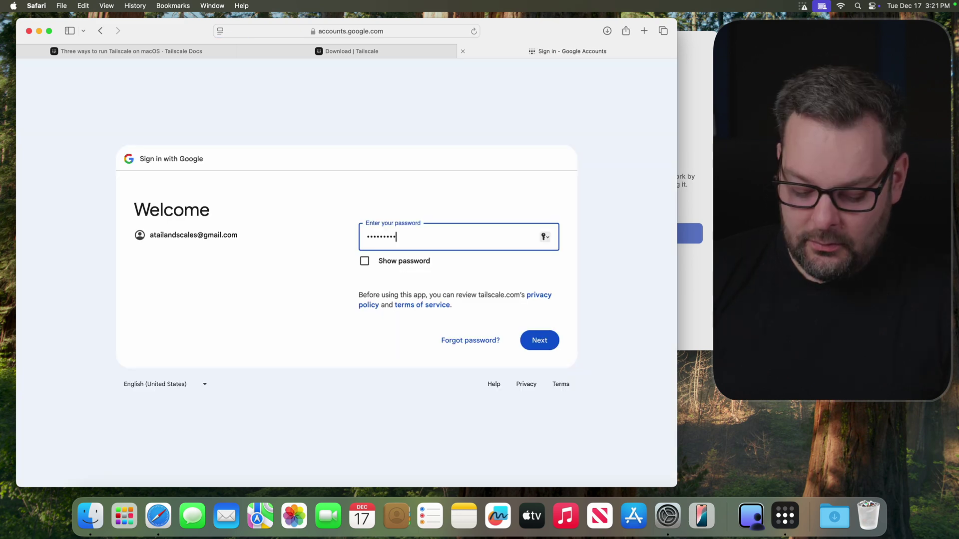
{"action": "type", "text": "••••••"}
{"action": "key", "text": "Return"}
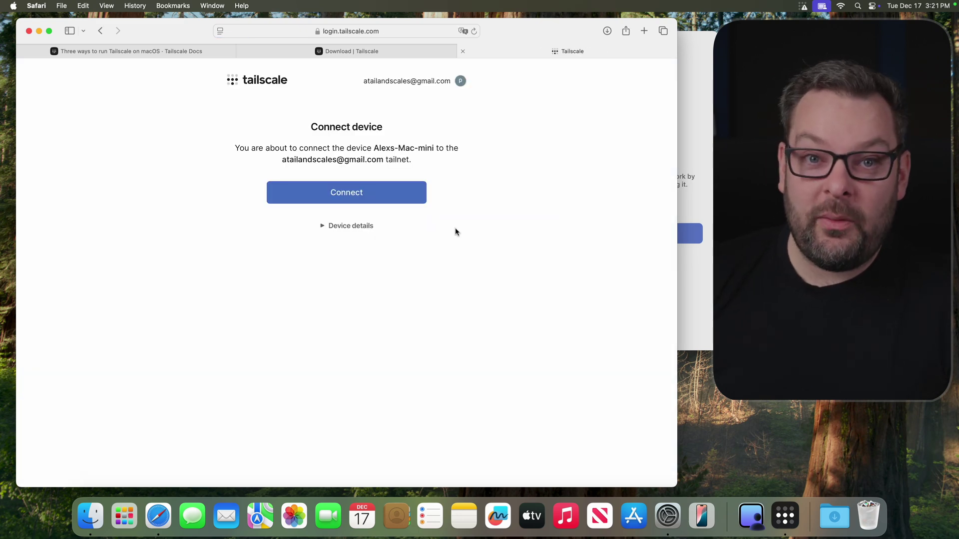
{"action": "left_click", "coordinate": [376, 191]}
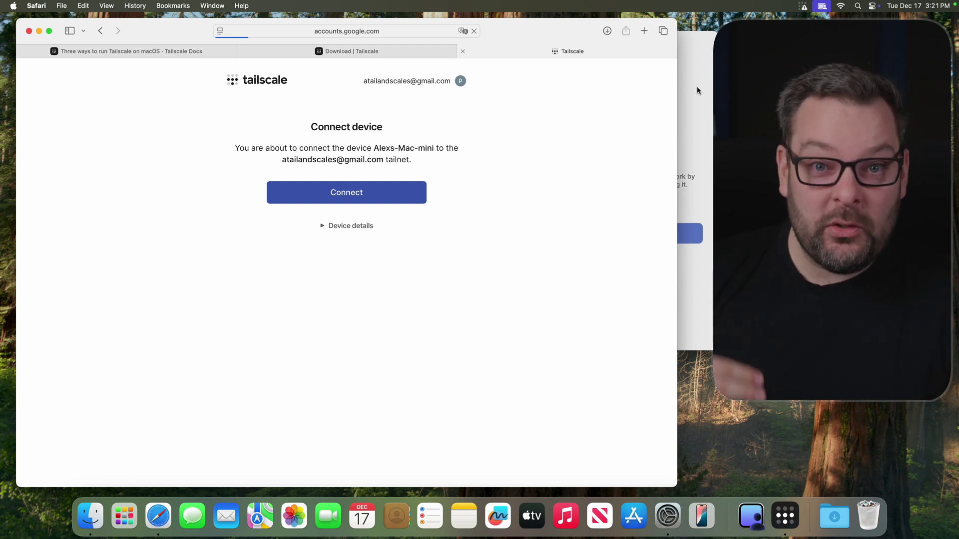
{"action": "left_click", "coordinate": [697, 90]}
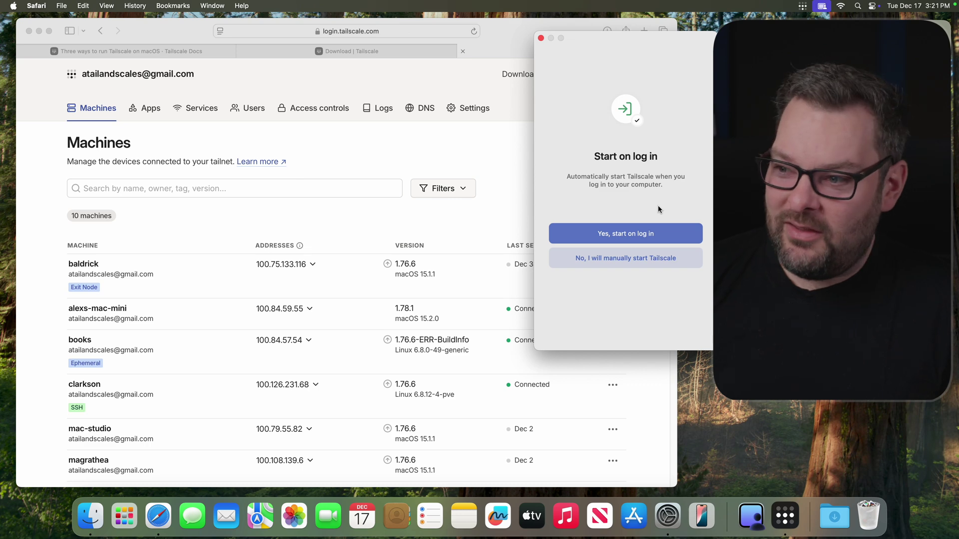
Set Tailscale to start at login and close the onboarding window
{"action": "left_click", "coordinate": [639, 234]}
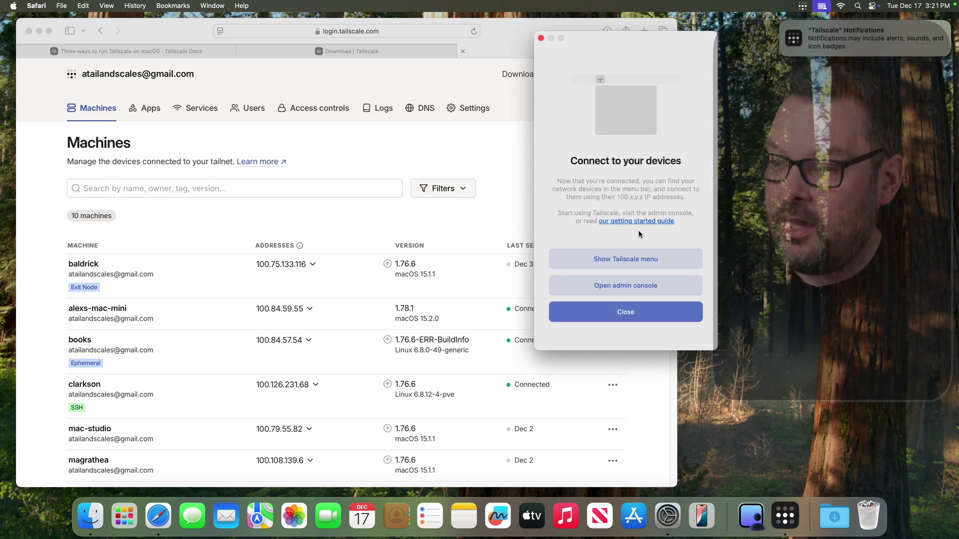
{"action": "left_click", "coordinate": [626, 259]}
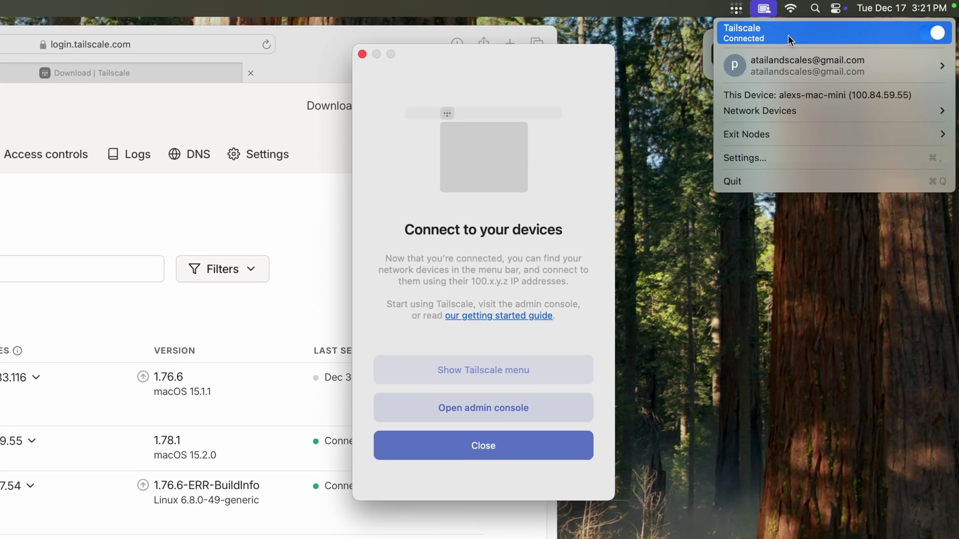
{"action": "left_click", "coordinate": [732, 10]}
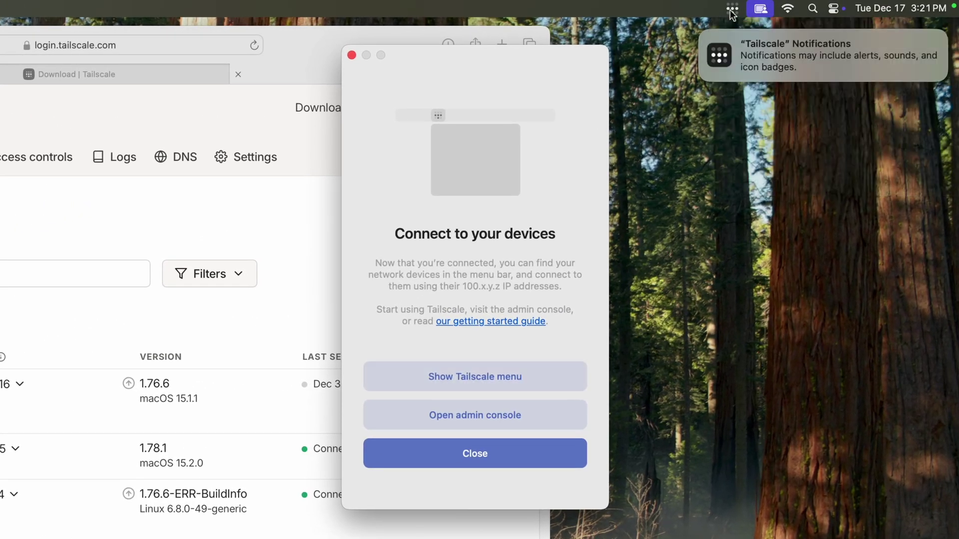
{"action": "left_click", "coordinate": [502, 452]}
Switch Tailscale off and back on so the Mac reconnects with its 100.x IP
{"action": "left_click", "coordinate": [732, 9]}
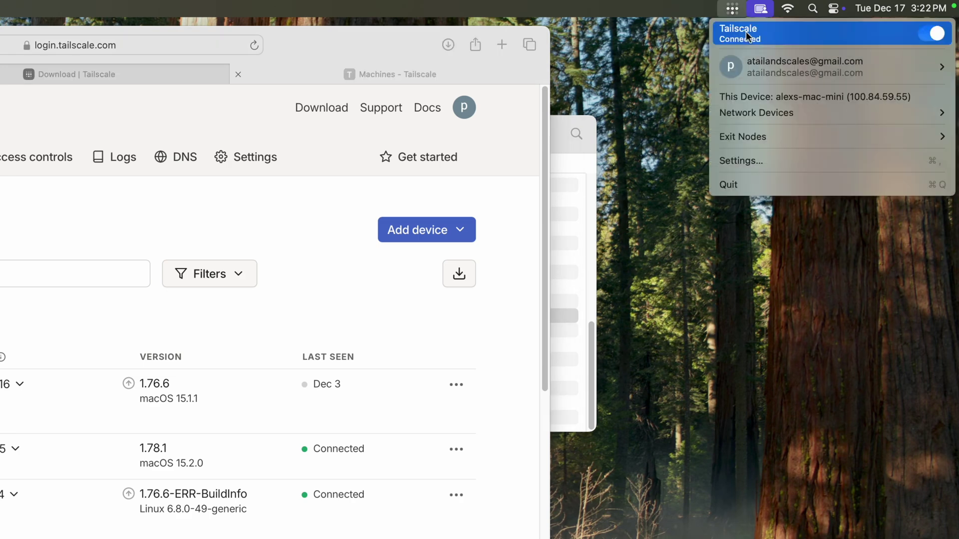
{"action": "left_click", "coordinate": [931, 35]}
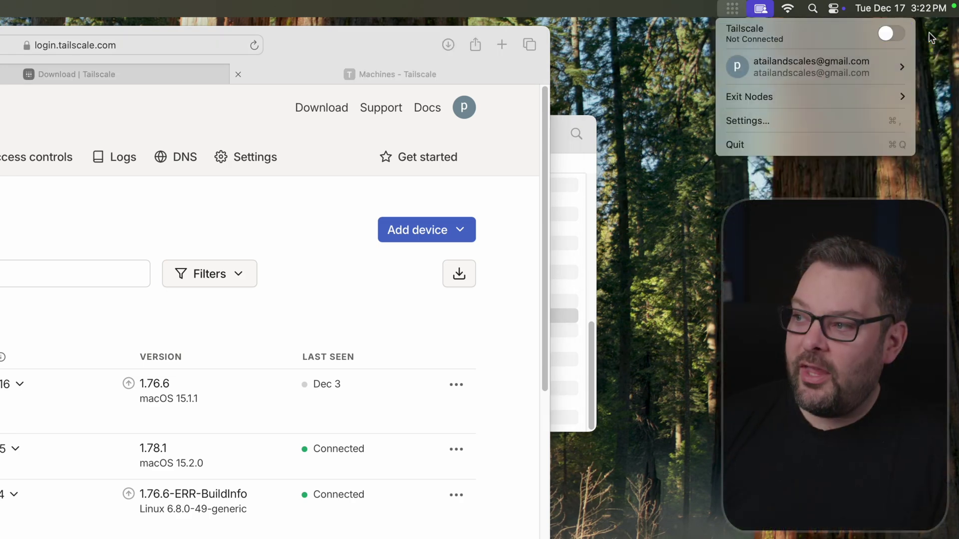
{"action": "left_click", "coordinate": [893, 35]}
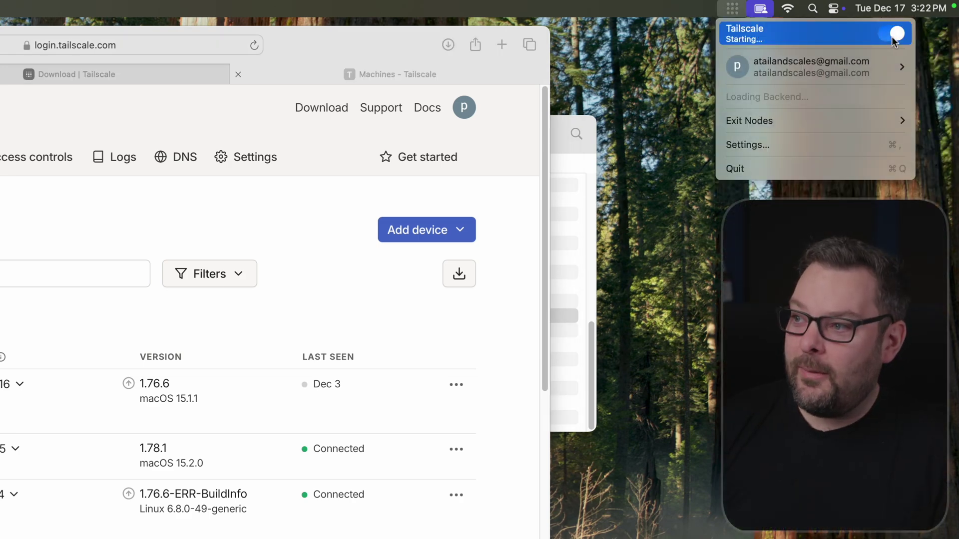
{"action": "mouse_move", "coordinate": [821, 78]}
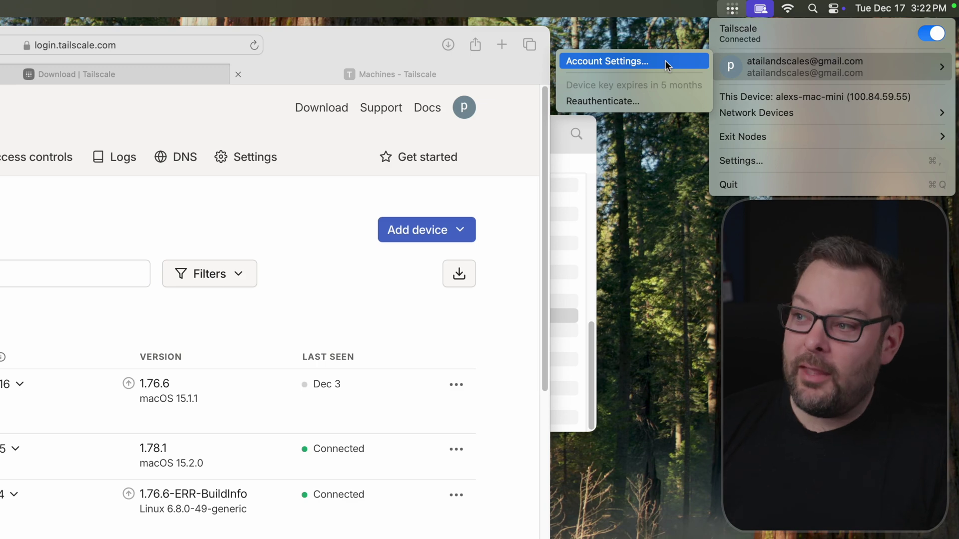
{"action": "mouse_move", "coordinate": [439, 1]}
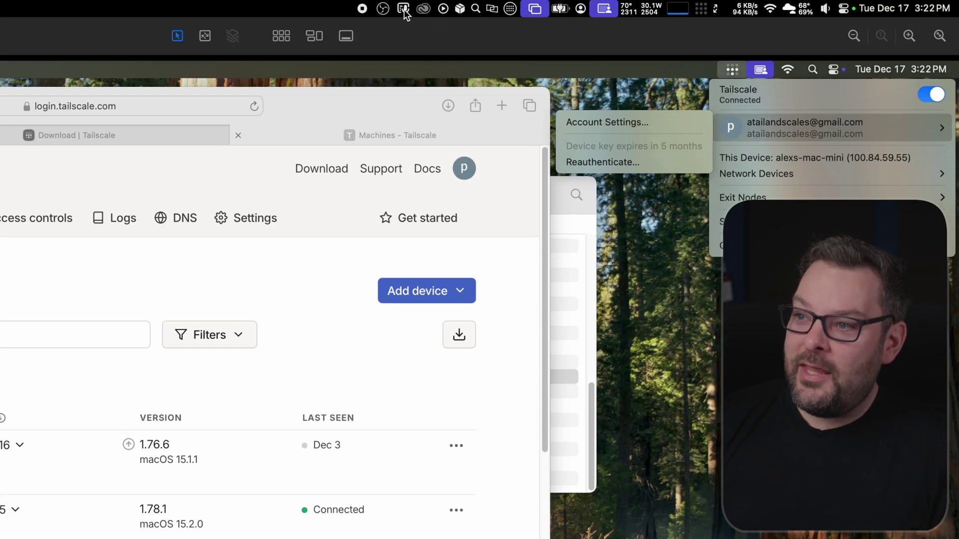
{"action": "left_click", "coordinate": [701, 9]}
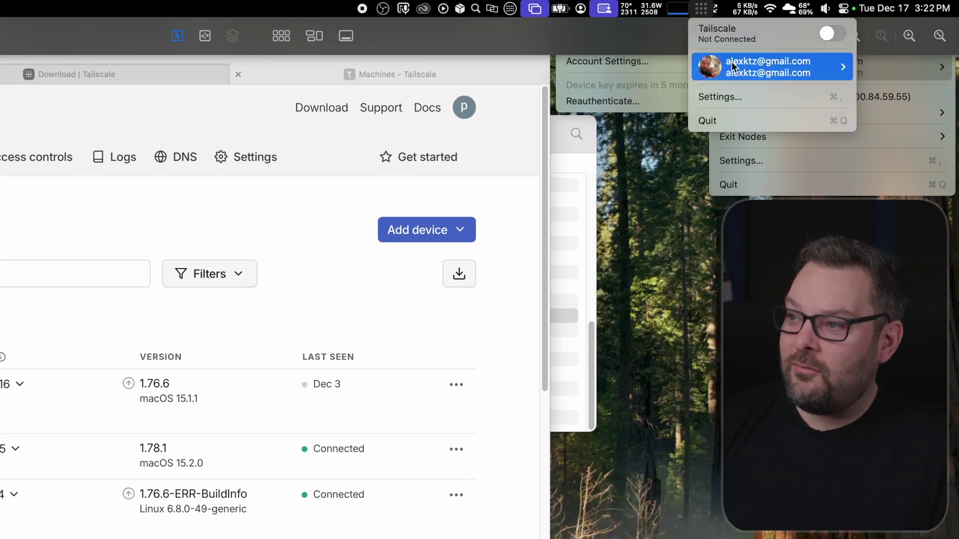
{"action": "mouse_move", "coordinate": [732, 62]}
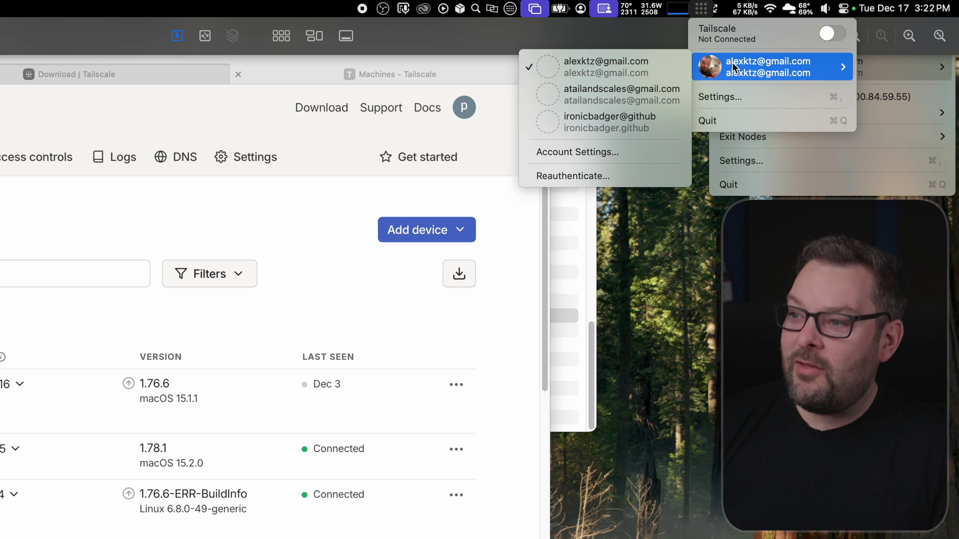
{"action": "left_click", "coordinate": [626, 129]}
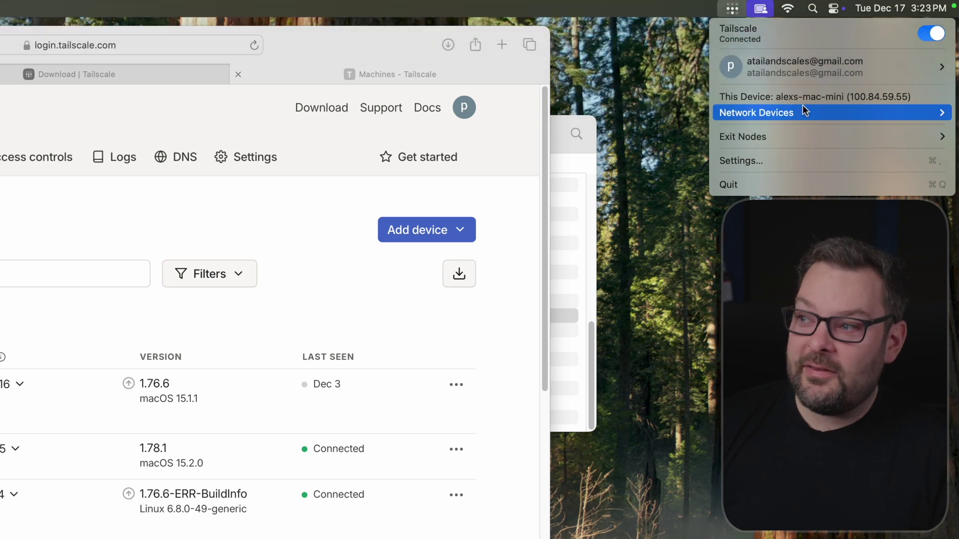
{"action": "mouse_move", "coordinate": [785, 64]}
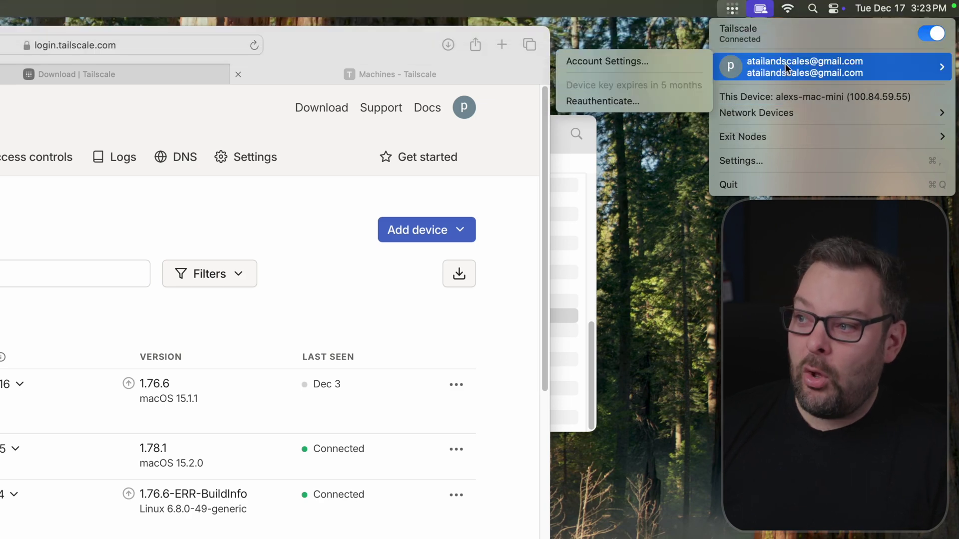
Log out of the Tailscale account from settings and close the finished device-login tab
{"action": "left_click", "coordinate": [643, 61]}
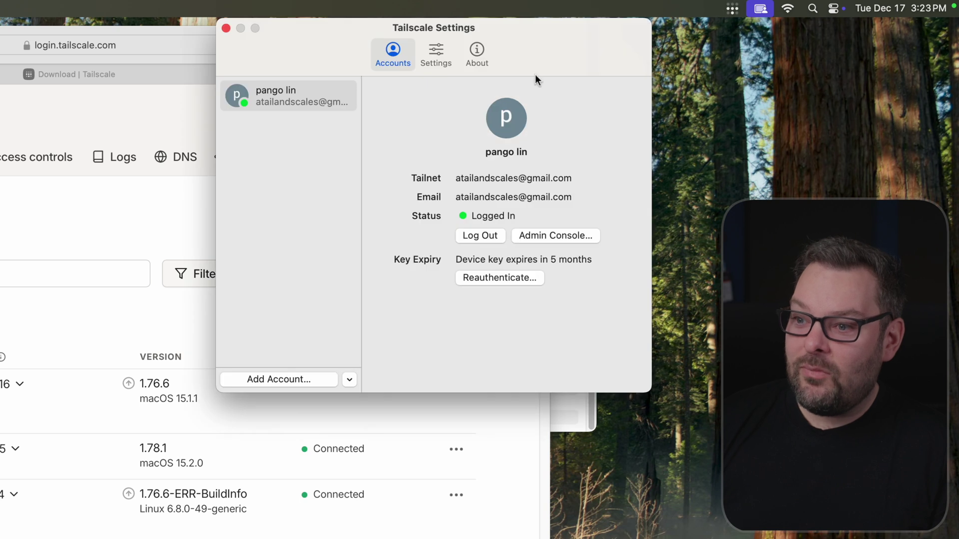
{"action": "left_click", "coordinate": [267, 379]}
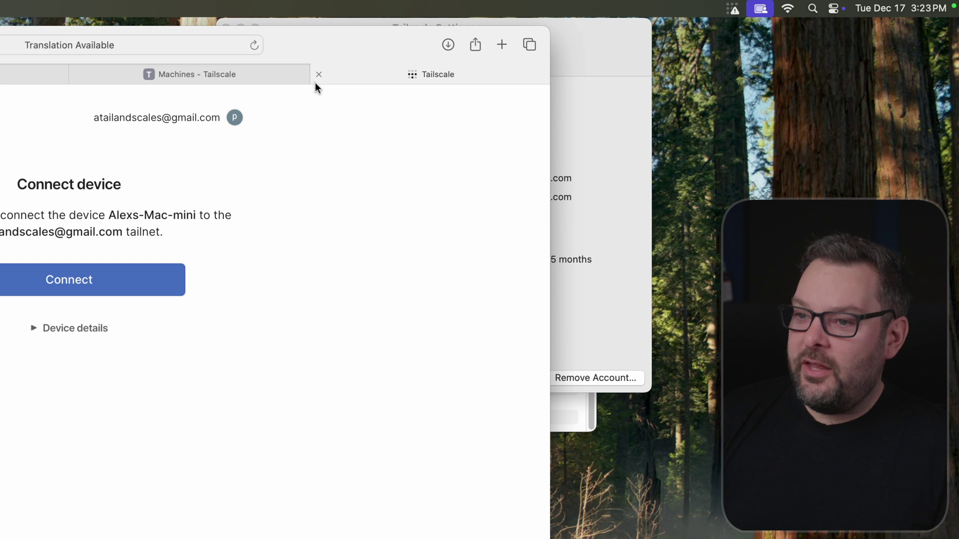
{"action": "left_click", "coordinate": [318, 75]}
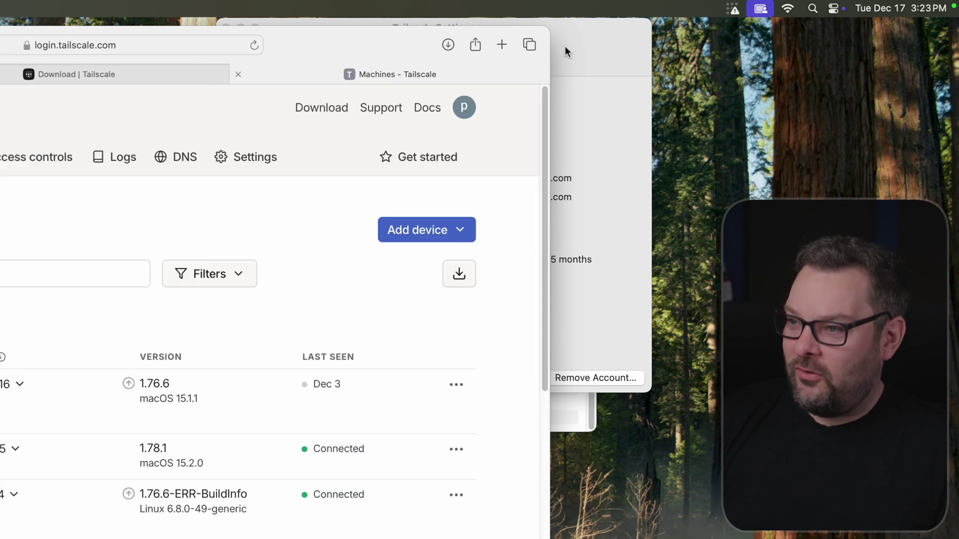
Switch to the signed-in account from the menu-bar Accounts list so this Mac shows Logged In
{"action": "left_click", "coordinate": [601, 57]}
{"action": "left_click", "coordinate": [760, 8]}
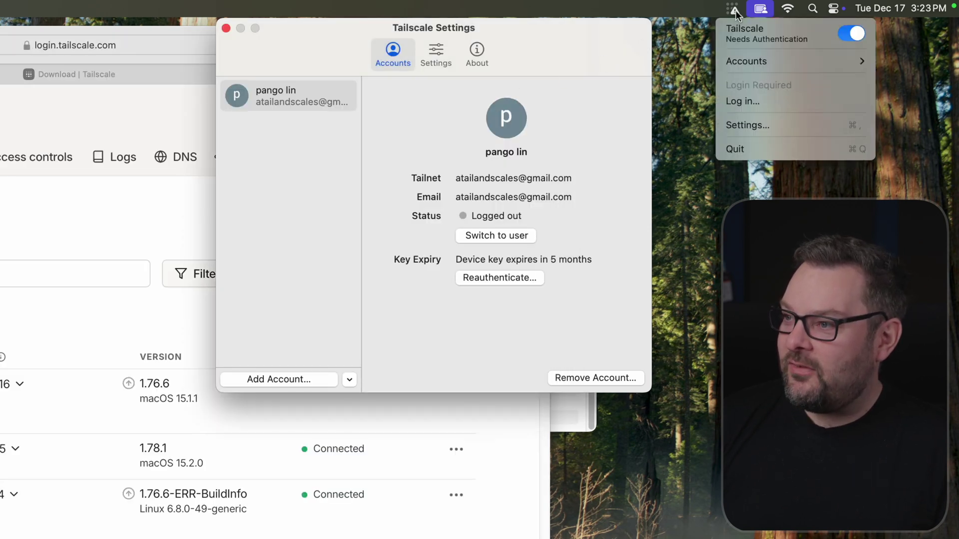
{"action": "mouse_move", "coordinate": [780, 79]}
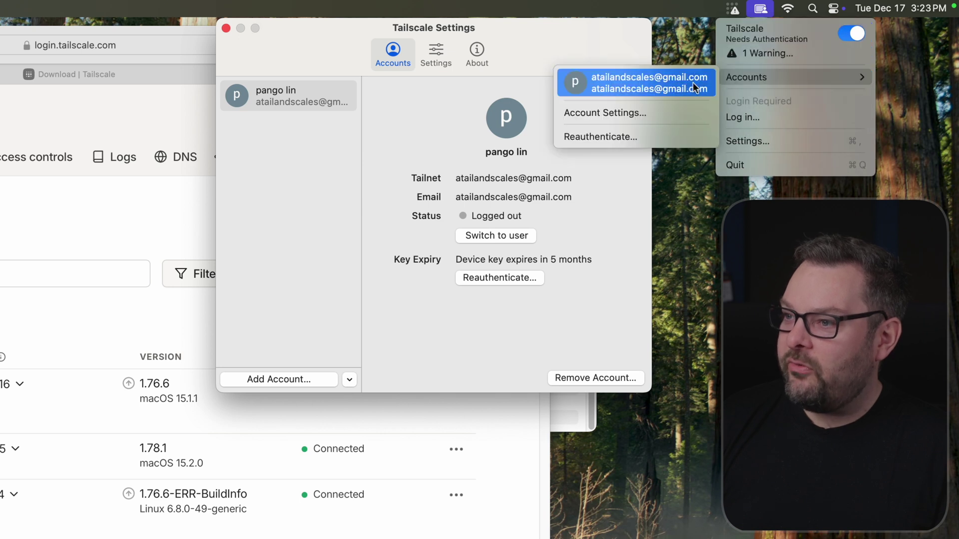
{"action": "left_click", "coordinate": [694, 82]}
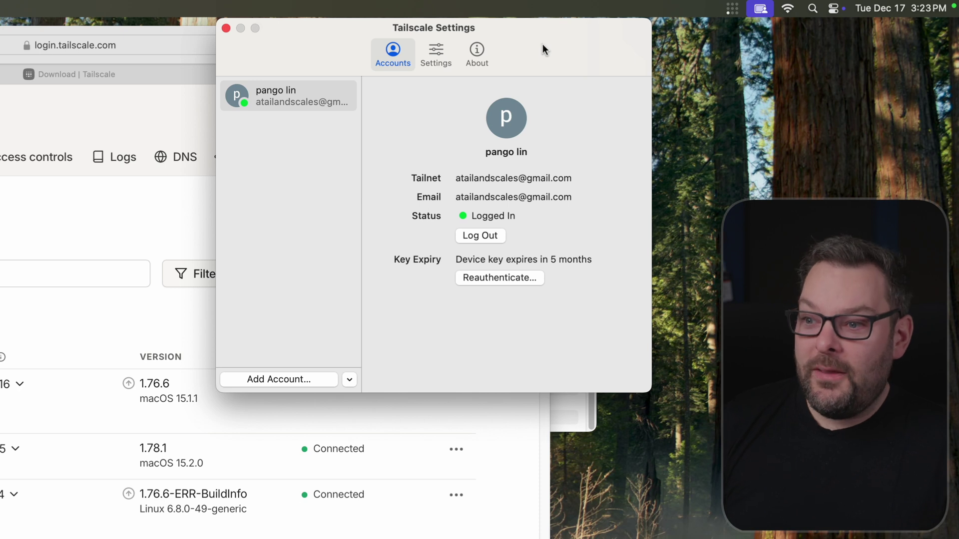
{"action": "left_click", "coordinate": [350, 377]}
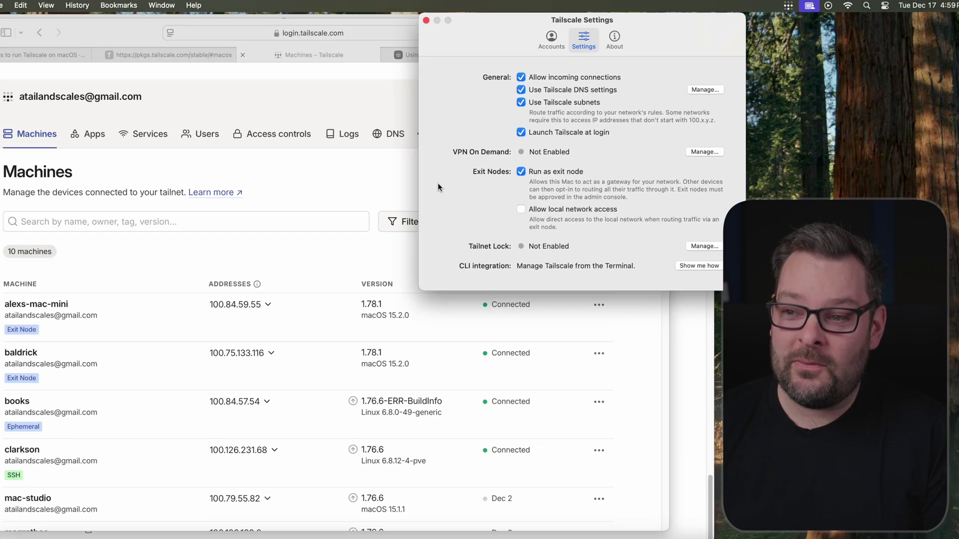
Check this Mac's Edit route settings in Machines, confirming Use as exit node is approved, then cancel
{"action": "left_click", "coordinate": [407, 171]}
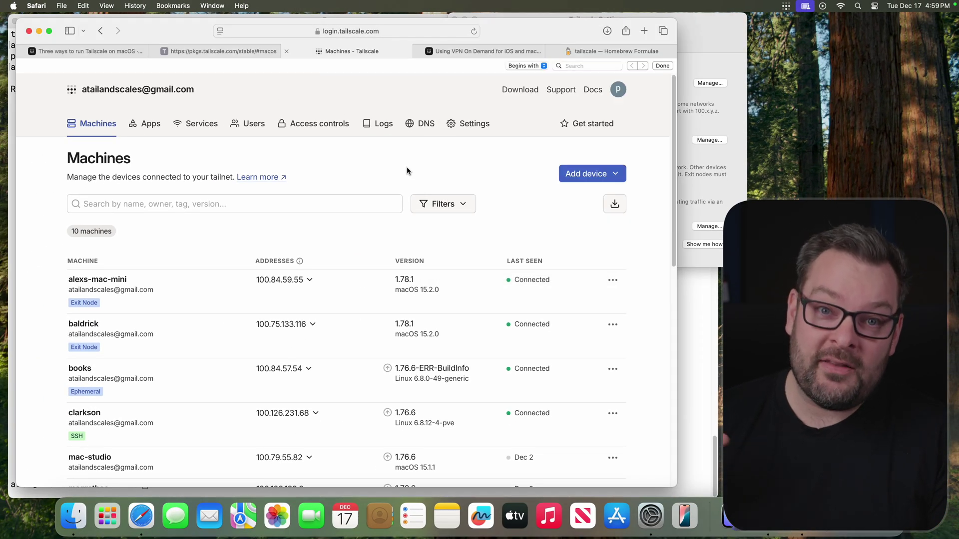
{"action": "left_click", "coordinate": [618, 284]}
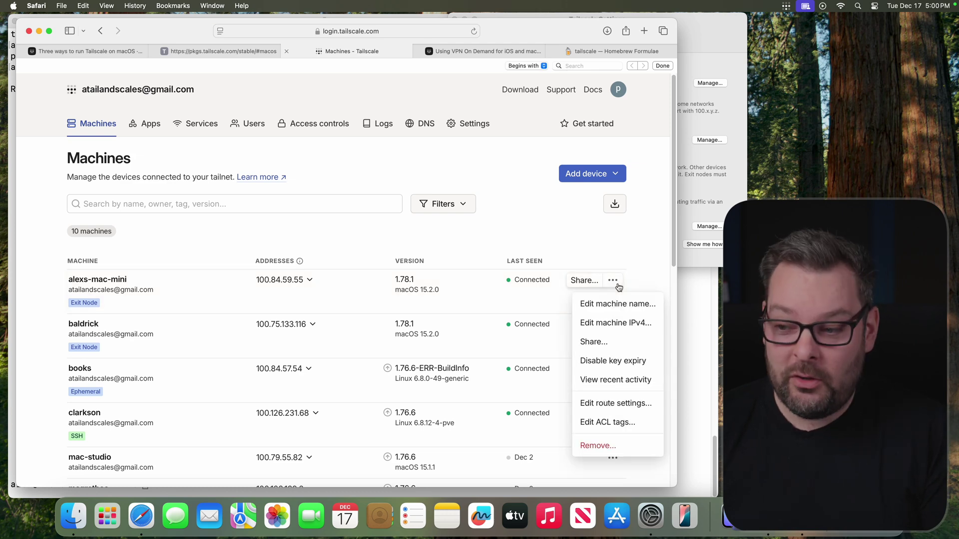
{"action": "left_click", "coordinate": [593, 404]}
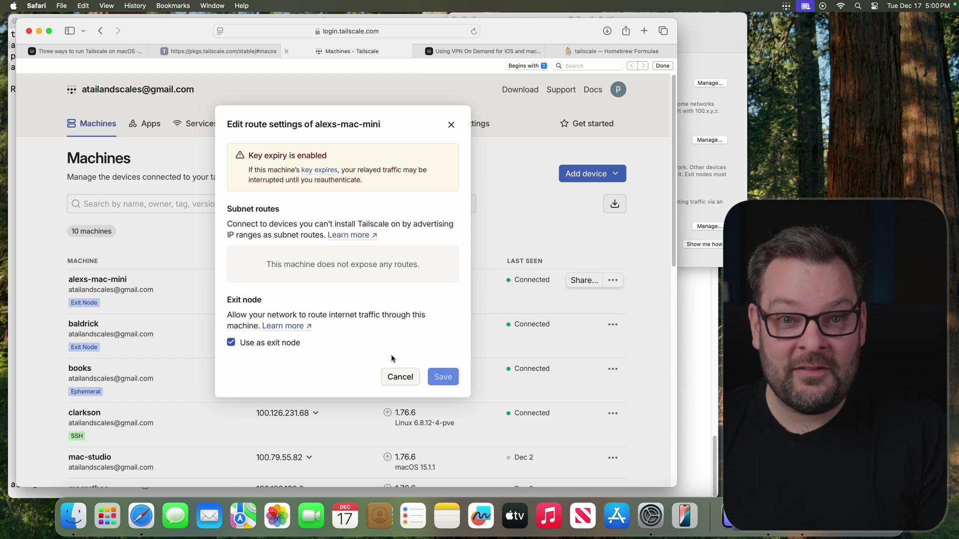
{"action": "left_click", "coordinate": [401, 377]}
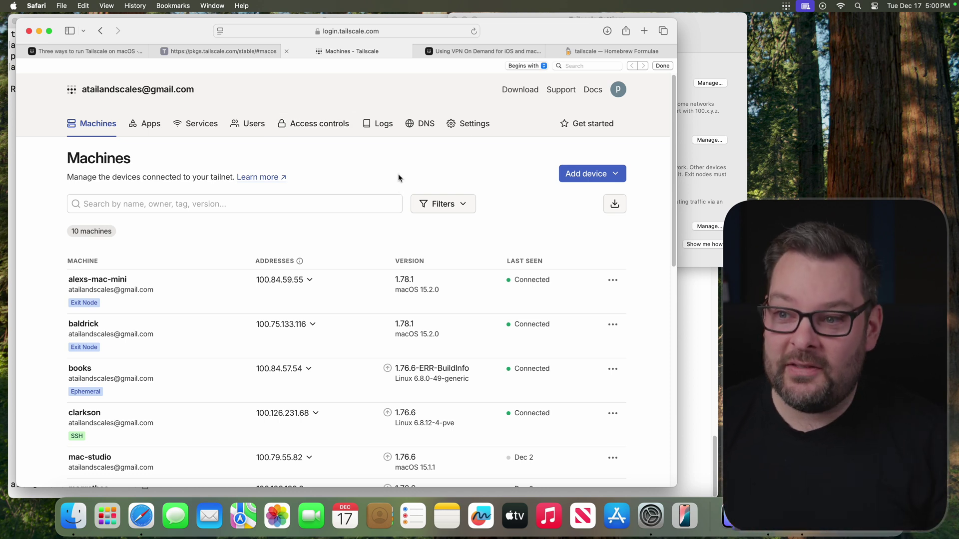
Highlight the autoApprovers exit-node rule for group:admin in Access controls, then return to Tailscale Settings
{"action": "left_click", "coordinate": [324, 132]}
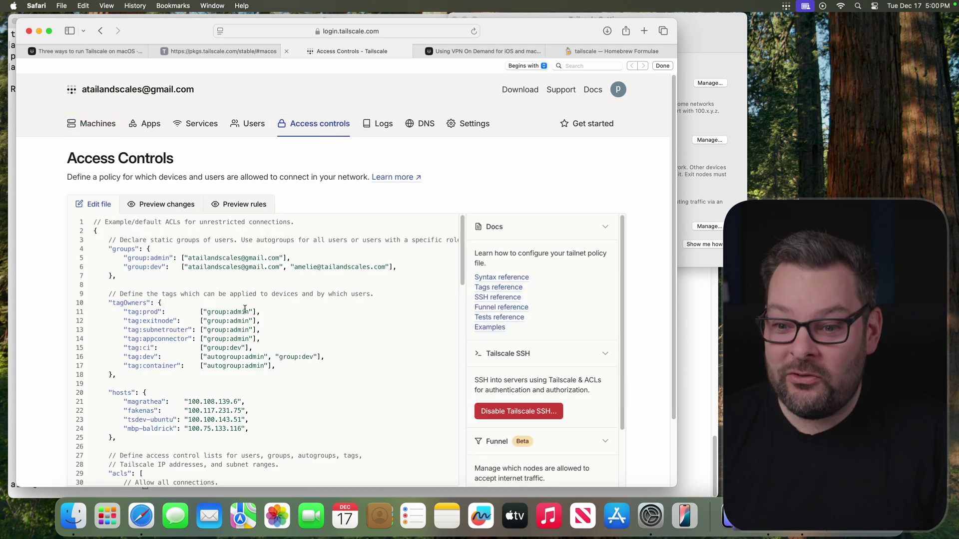
{"action": "scroll", "coordinate": [242, 316], "scroll_direction": "down", "scroll_amount": 15}
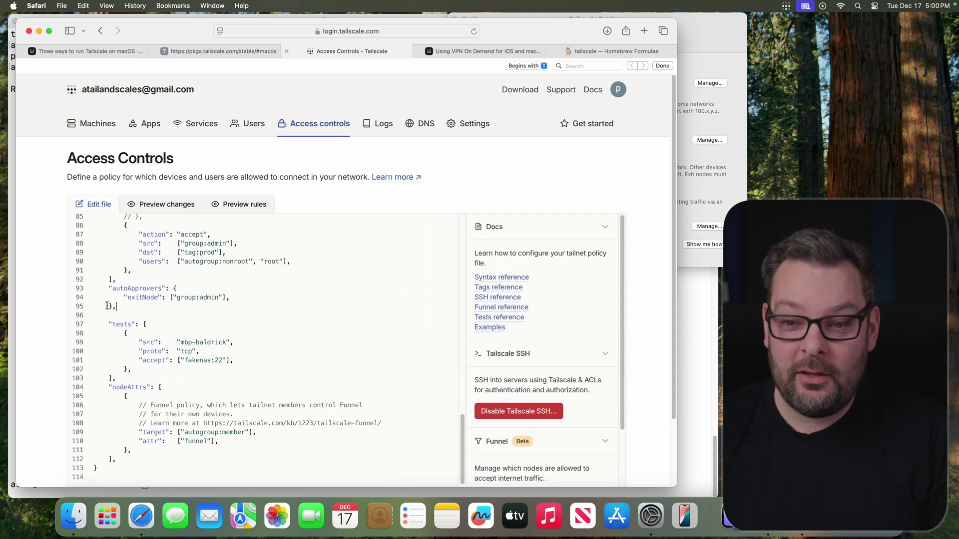
{"action": "left_click_drag", "start_coordinate": [108, 306], "coordinate": [90, 289]}
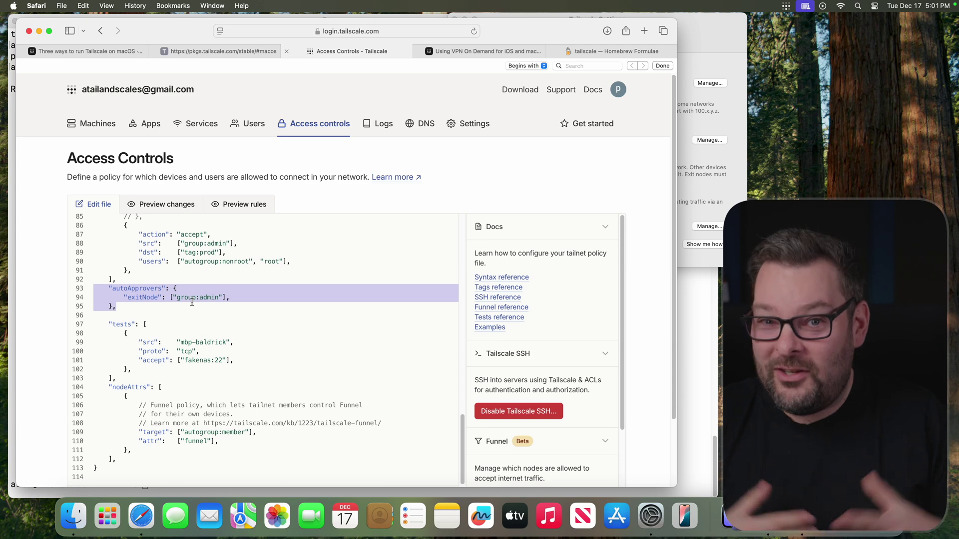
{"action": "left_click", "coordinate": [719, 189]}
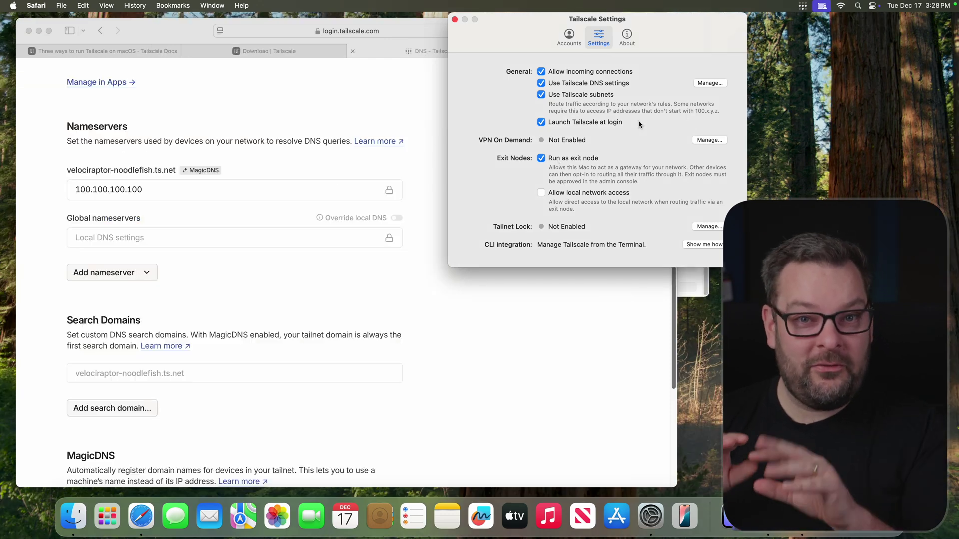
Launch Terminal via Spotlight and run tailscale, which returns 'zsh: command not found: tailscale'
{"action": "key", "text": "super+space"}
{"action": "type", "text": "terminal"}
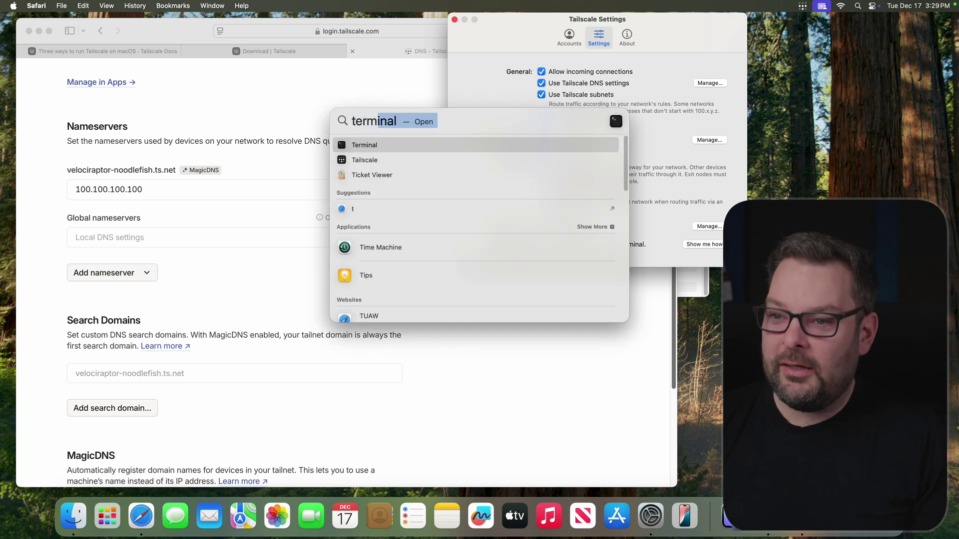
{"action": "key", "text": "Return"}
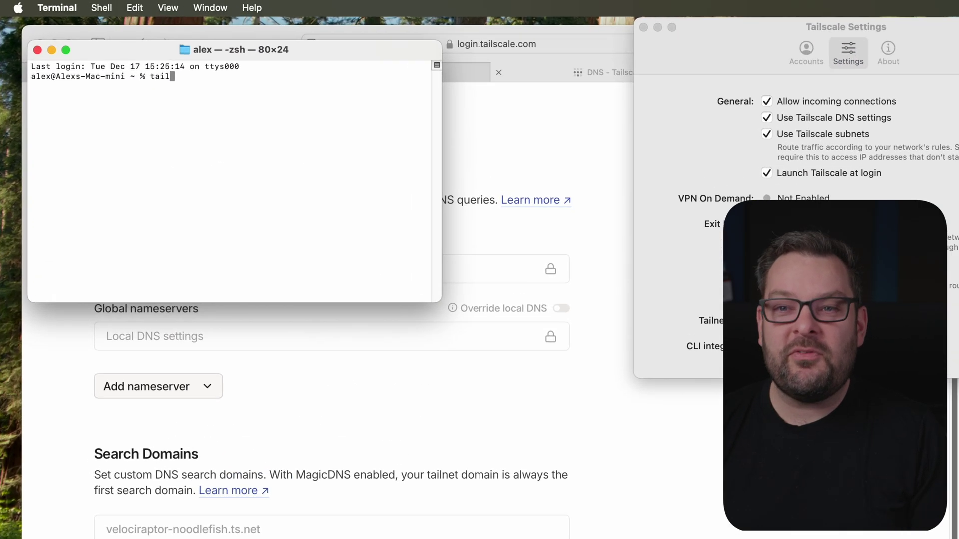
{"action": "type", "text": "tailscale"}
{"action": "key", "text": "Return"}
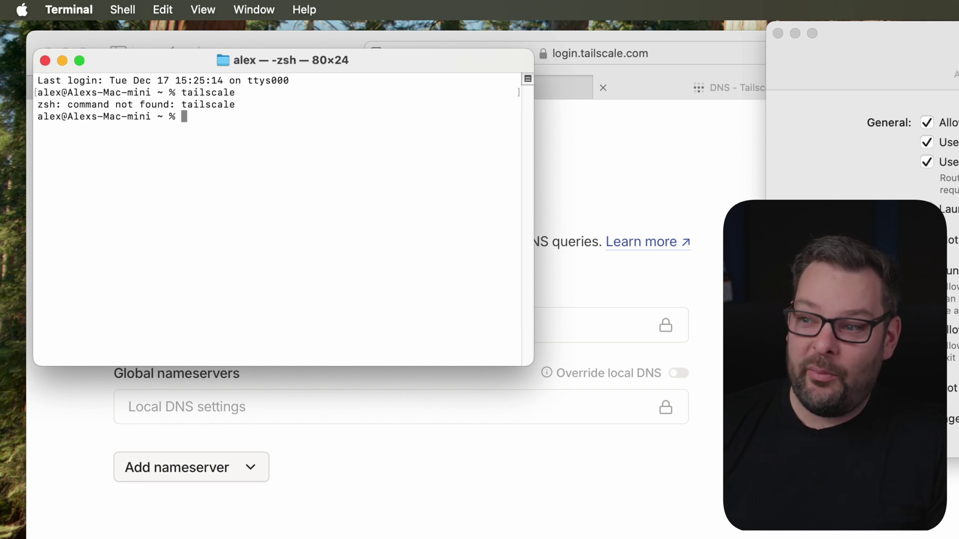
{"action": "left_click", "coordinate": [952, 409]}
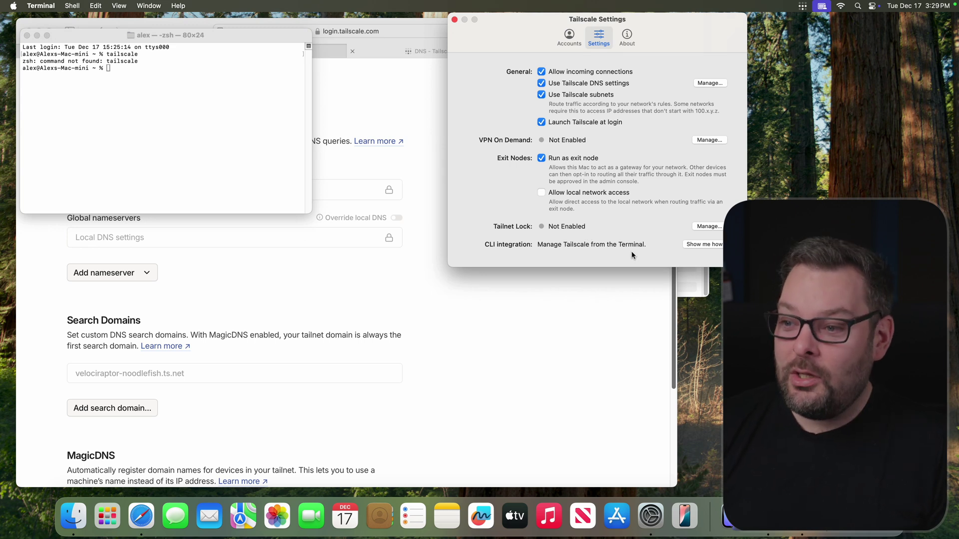
Install the tailscale CLI to /usr/local/bin/tailscale via CLI integration, authorizing with the account password
{"action": "left_click", "coordinate": [705, 244]}
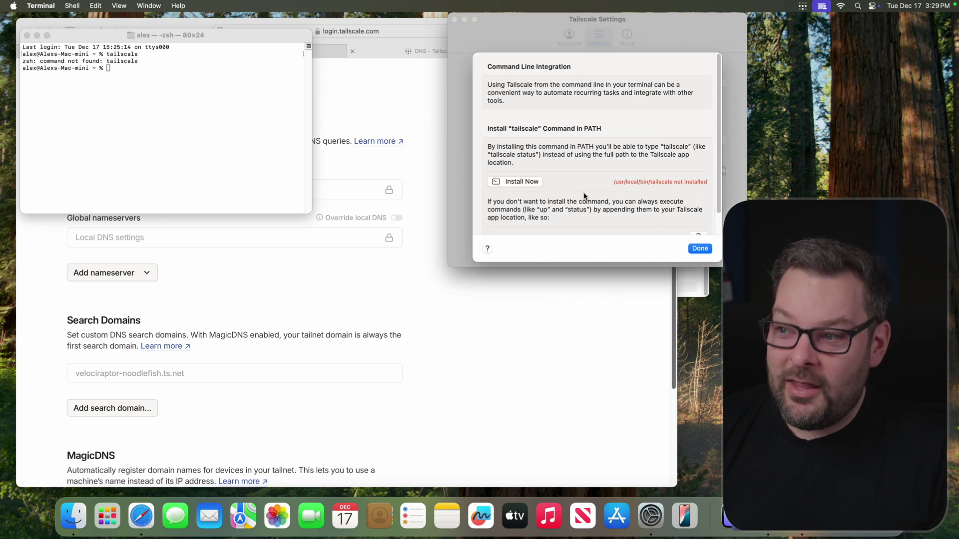
{"action": "scroll", "coordinate": [584, 197], "scroll_direction": "down", "scroll_amount": 2}
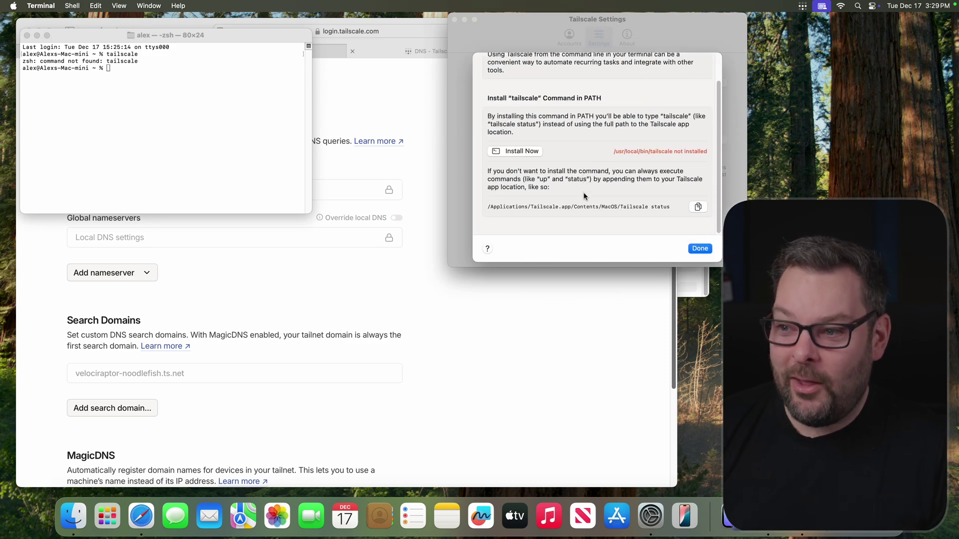
{"action": "left_click", "coordinate": [514, 159]}
{"action": "type", "text": "••••••"}
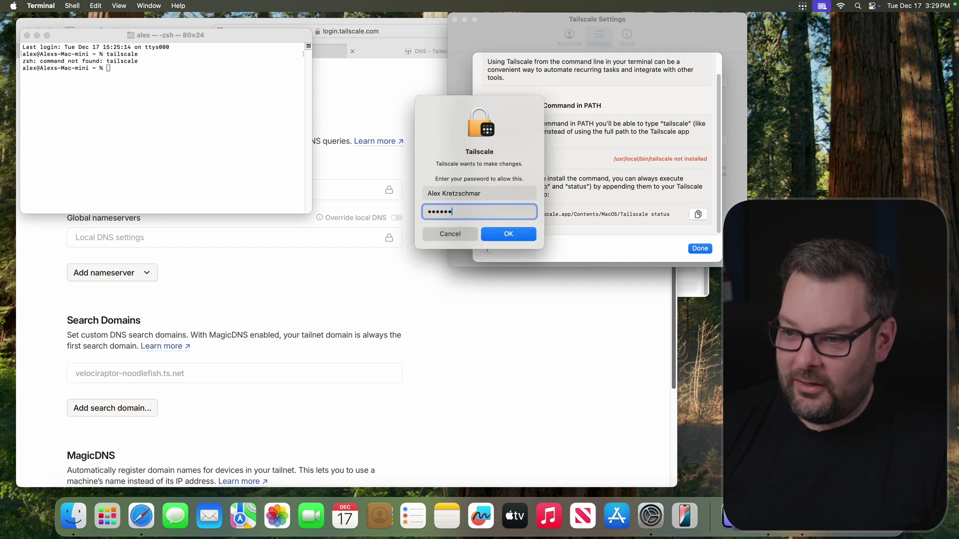
{"action": "key", "text": "Return"}
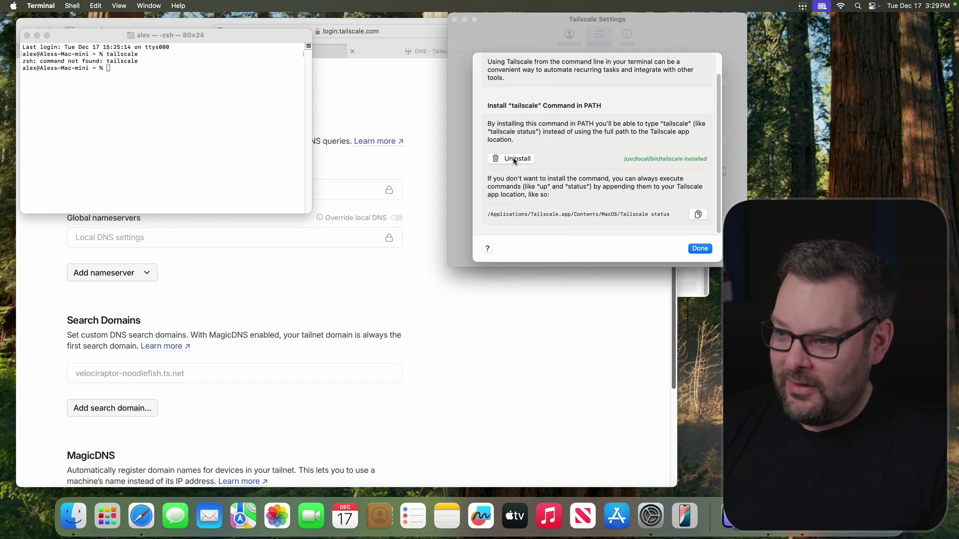
{"action": "left_click", "coordinate": [260, 149]}
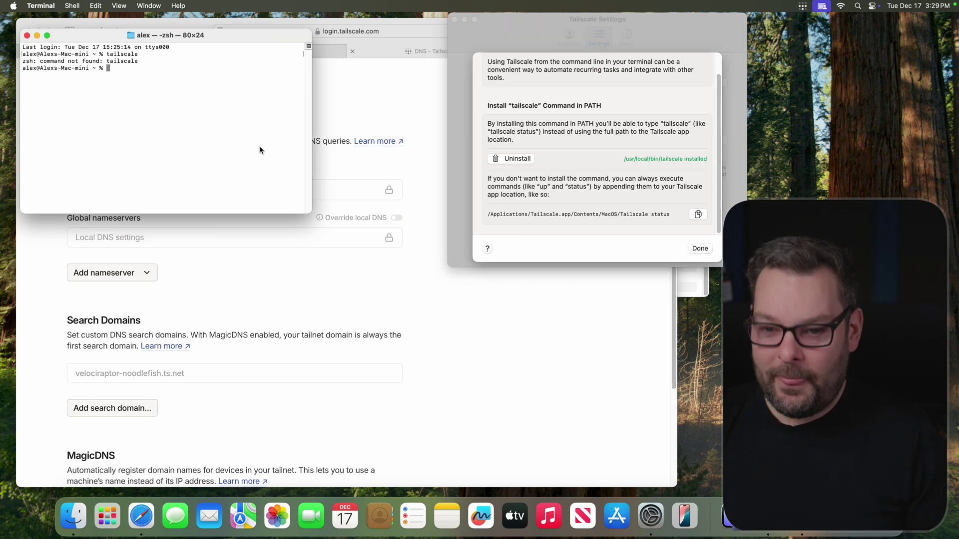
Run tailscale to show its command list, then enlarge the Terminal window and text
{"action": "type", "text": "tailscale"}
{"action": "key", "text": "Return"}
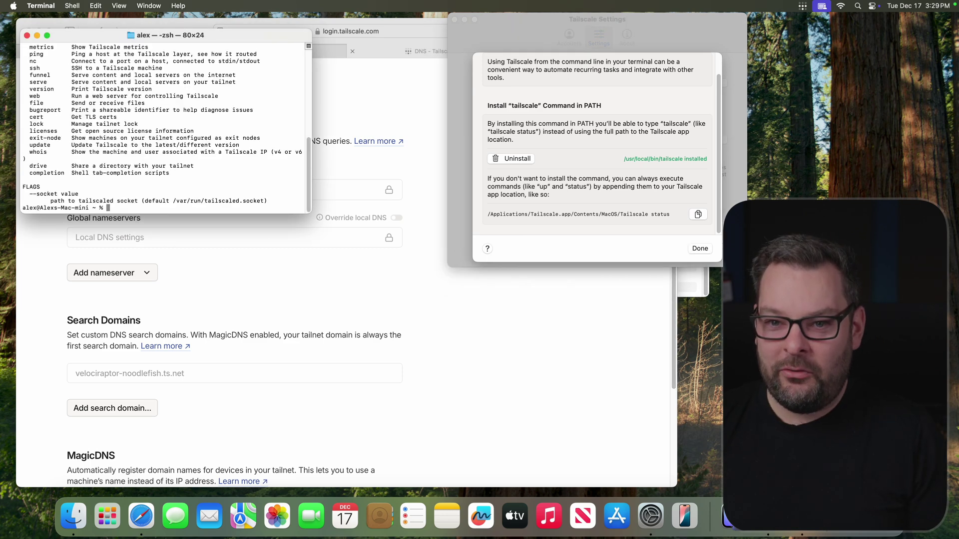
{"action": "left_click_drag", "start_coordinate": [309, 213], "coordinate": [474, 478]}
{"action": "key", "text": "super+plus"}
{"action": "key", "text": "super+plus"}
{"action": "key", "text": "super+plus"}
{"action": "key", "text": "super+plus"}
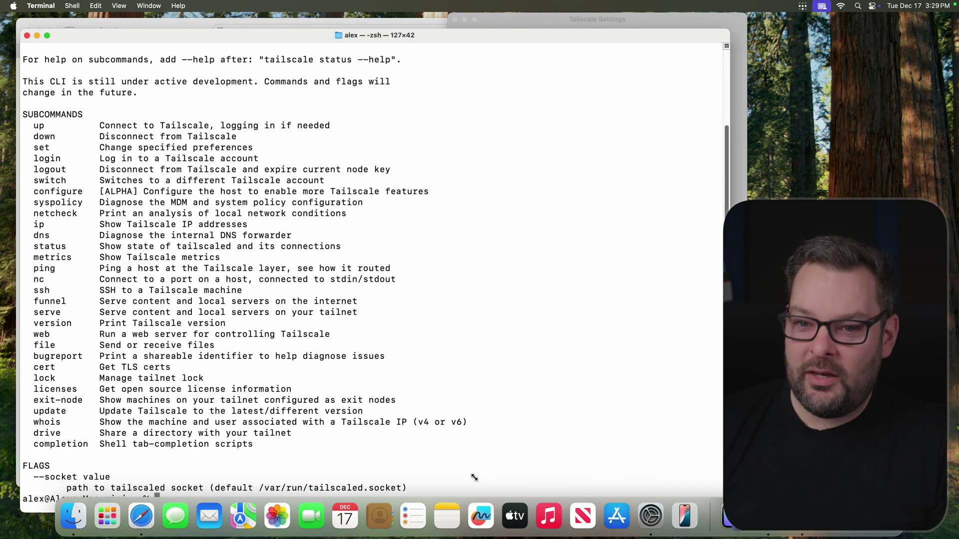
{"action": "left_click_drag", "start_coordinate": [155, 35], "coordinate": [142, 20]}
Run tailscale status to list the tailnet's devices, correcting a 'stauts' typo on the rerun
{"action": "type", "text": "tailscale status"}
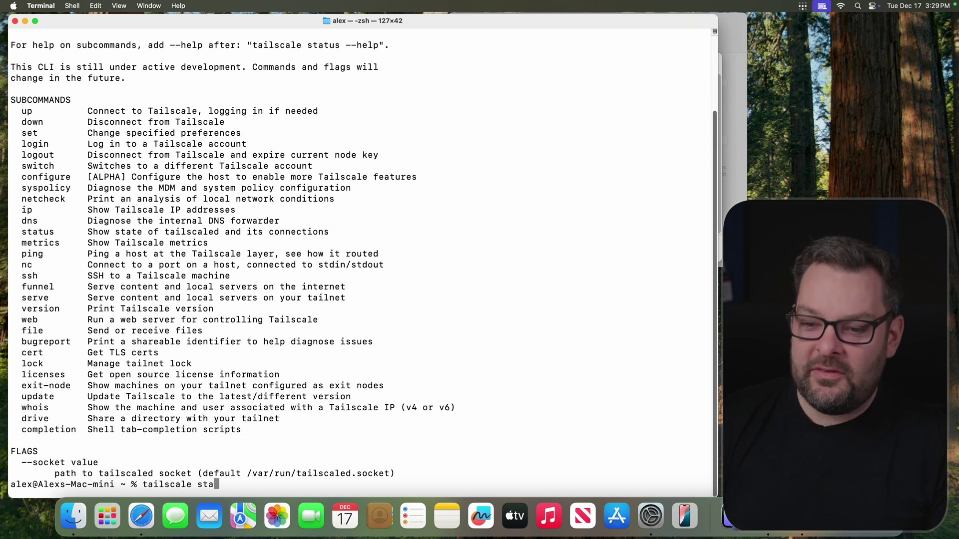
{"action": "key", "text": "Return"}
{"action": "key", "text": "ctrl+l"}
{"action": "type", "text": "tailscale stauts"}
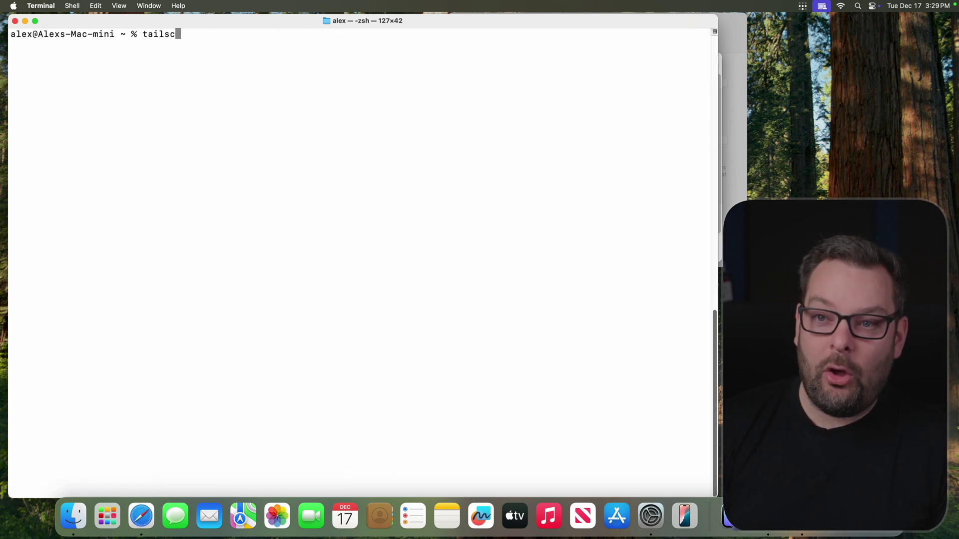
{"action": "key", "text": "BackSpace"}
{"action": "key", "text": "BackSpace"}
{"action": "key", "text": "BackSpace"}
{"action": "type", "text": "tus"}
{"action": "key", "text": "Return"}
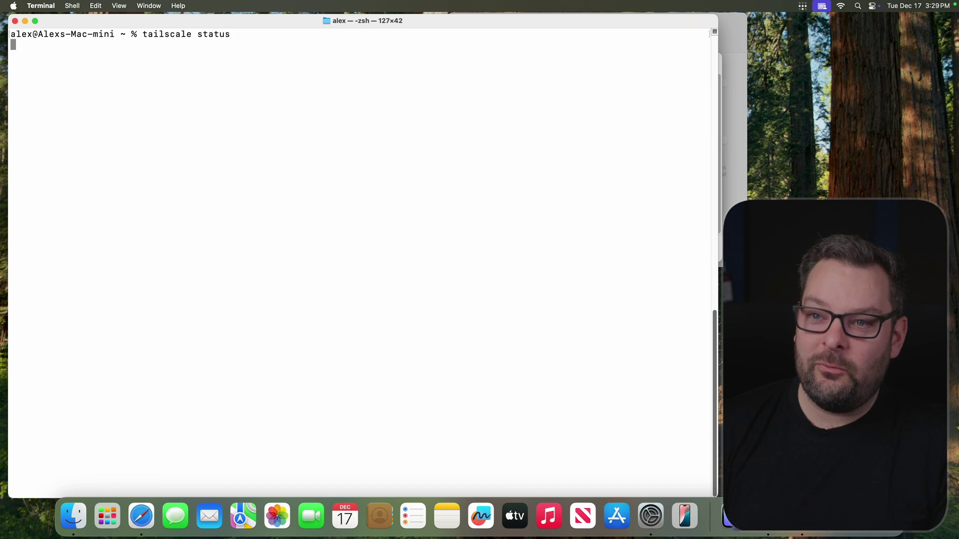
{"action": "key", "text": "Up"}
{"action": "key", "text": "super+Tab"}
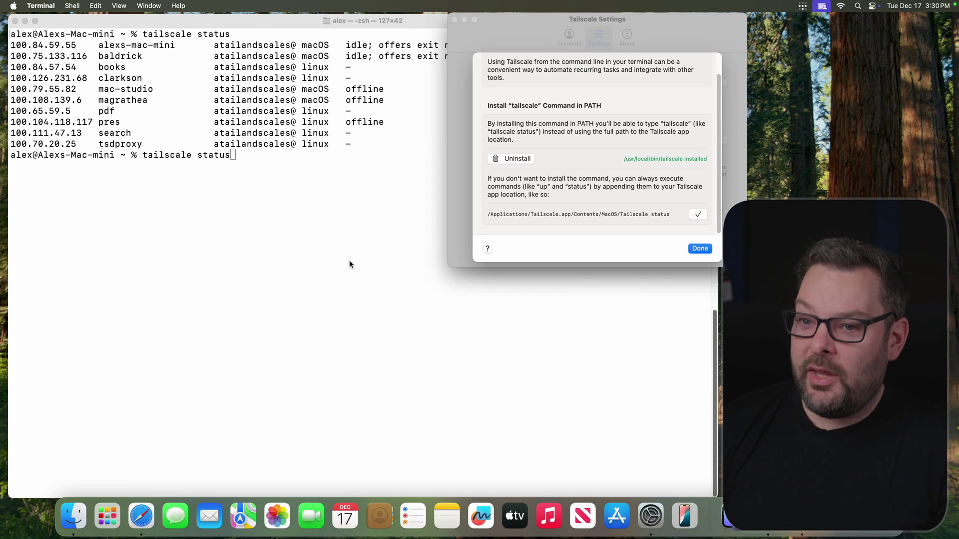
Clear Terminal, run the pasted full-path Tailscale status command, then run tailscale status again
{"action": "left_click", "coordinate": [349, 265]}
{"action": "key", "text": "ctrl+u"}
{"action": "key", "text": "super+k"}
{"action": "key", "text": "super+v"}
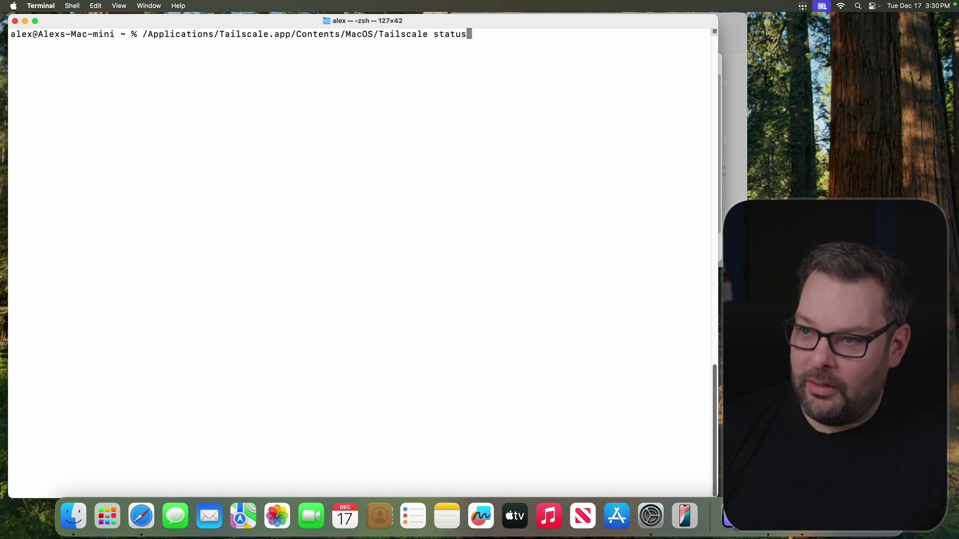
{"action": "key", "text": "Return"}
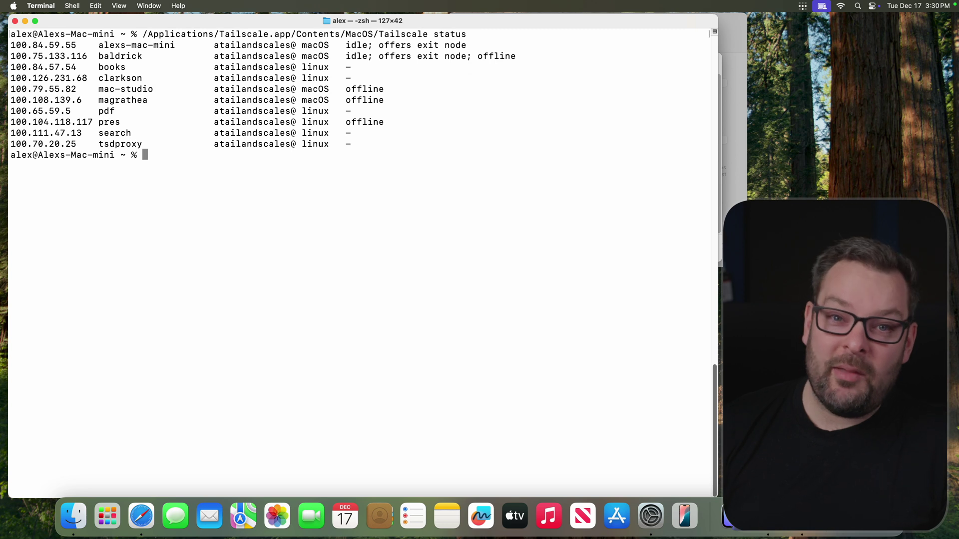
{"action": "type", "text": "tailscale status"}
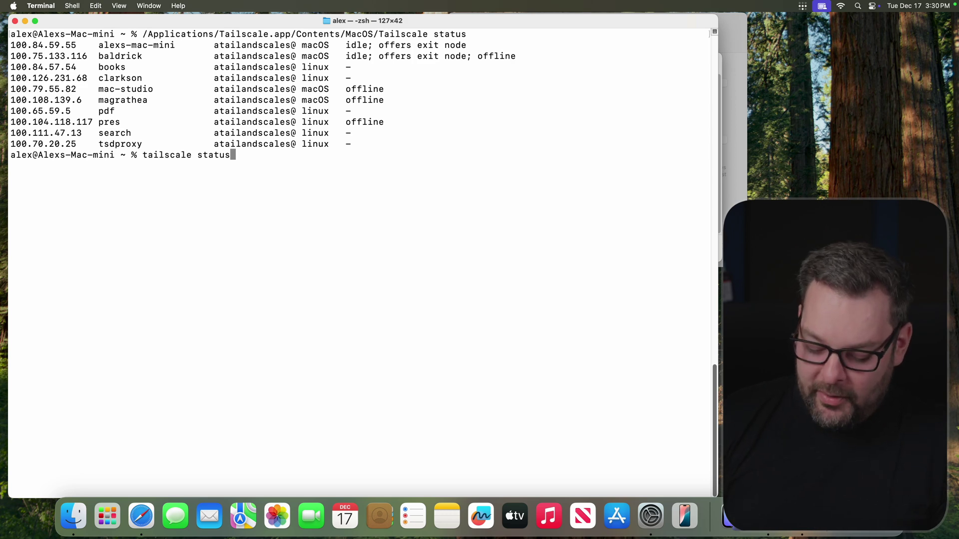
{"action": "key", "text": "Return"}
Run tailscale metrics and tailscale ping baldrick over the tailnet
{"action": "type", "text": "tailscale metrics"}
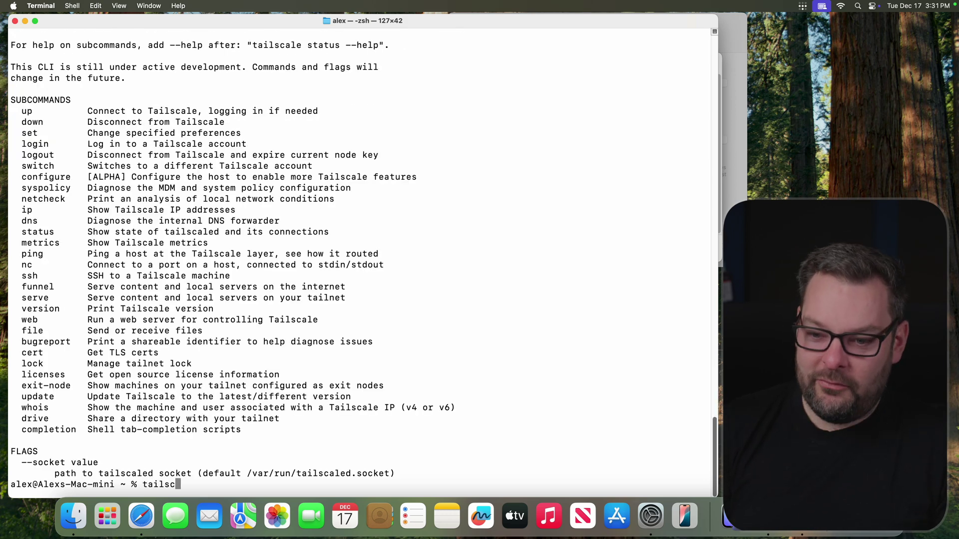
{"action": "key", "text": "Return"}
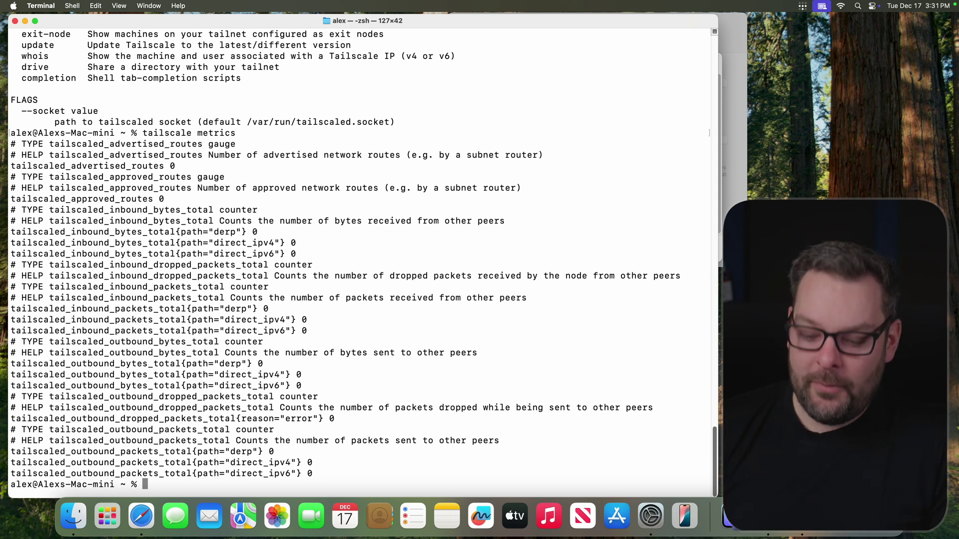
{"action": "type", "text": "tailscale ping "}
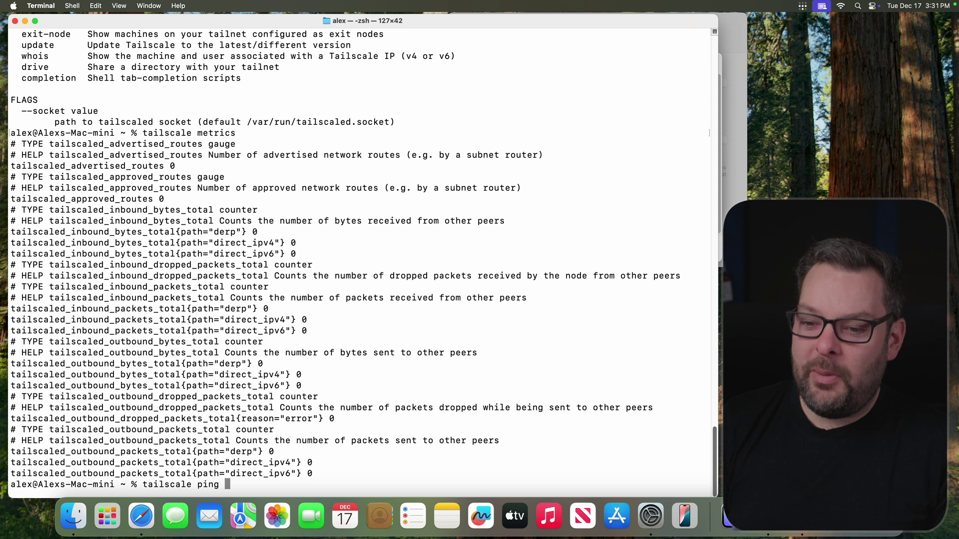
{"action": "type", "text": "baldrick"}
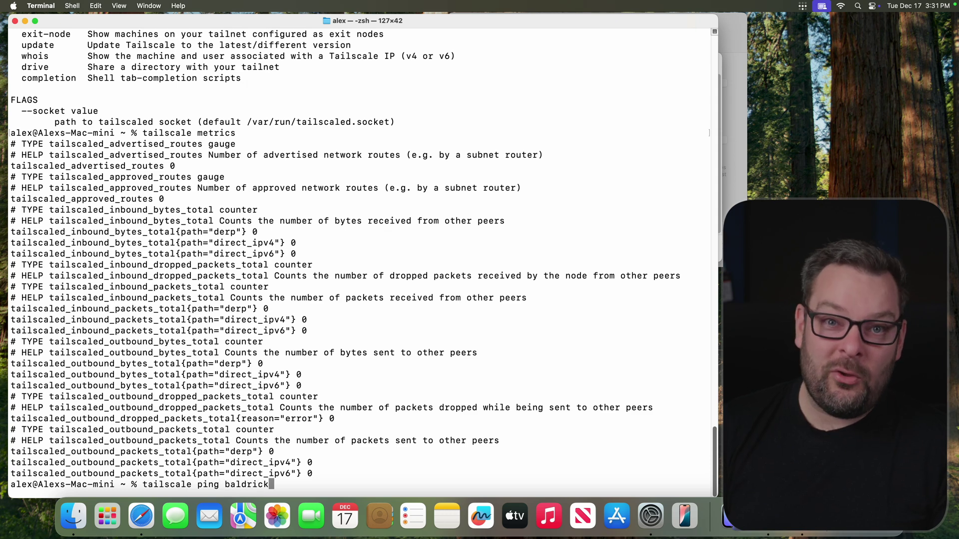
{"action": "key", "text": "Return"}
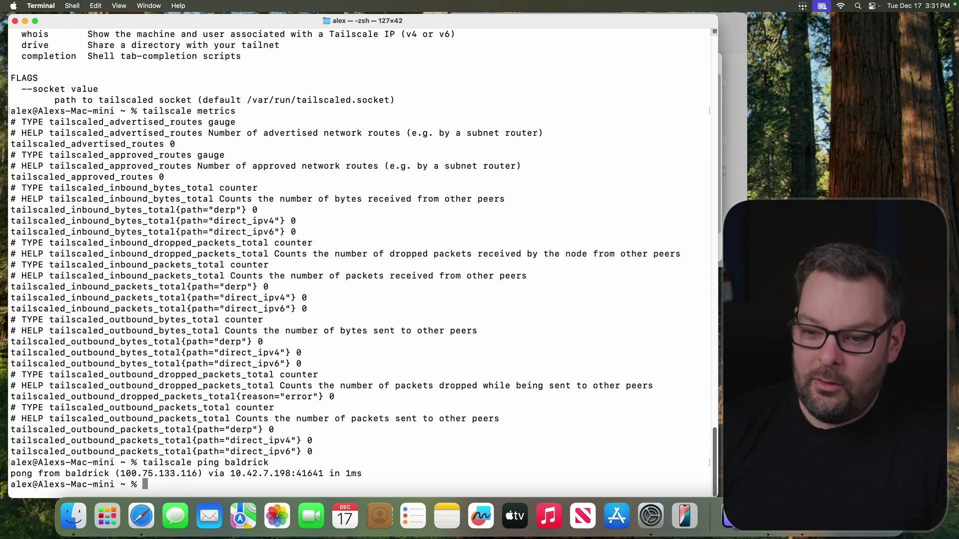
Run tailscale netcheck and allow Terminal local network access
{"action": "type", "text": "tailsca"}
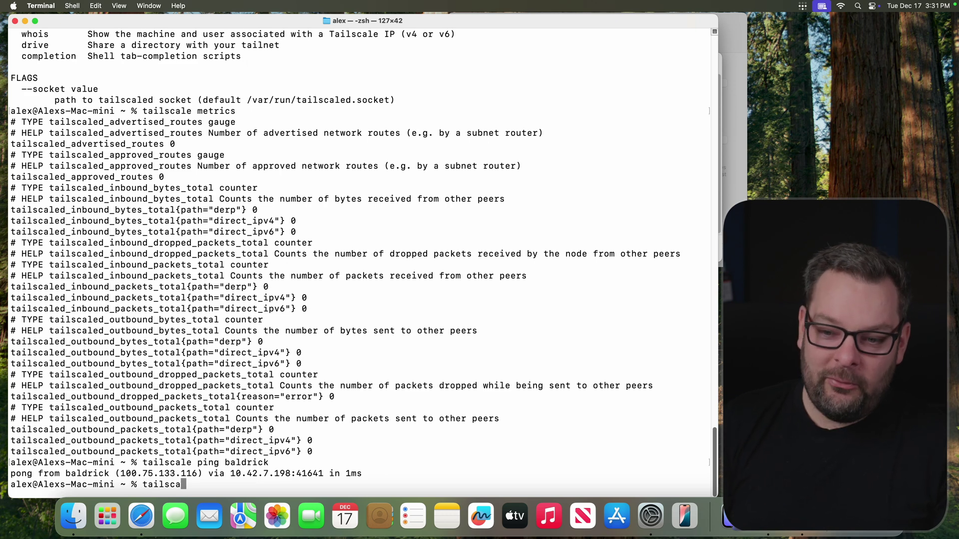
{"action": "type", "text": "le netcheck"}
{"action": "key", "text": "Return"}
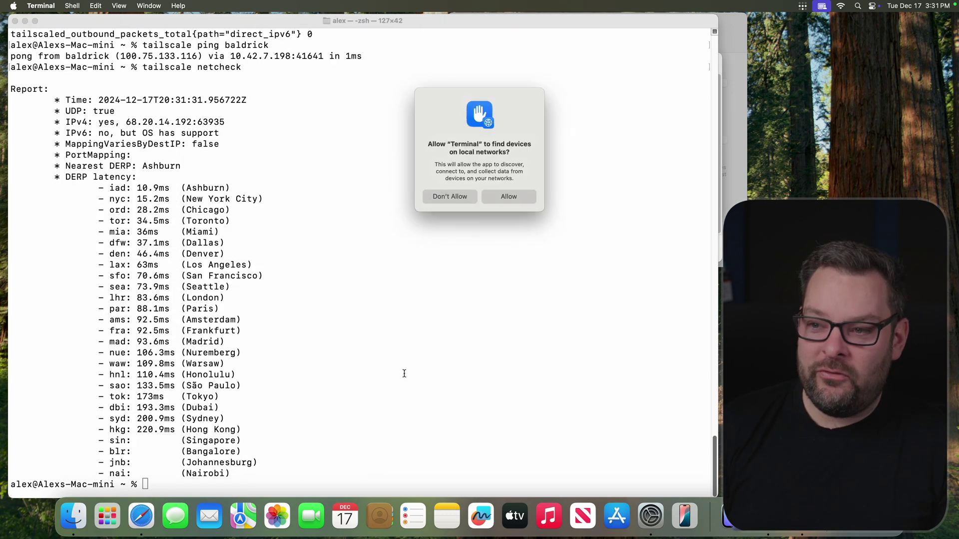
{"action": "left_click", "coordinate": [496, 199]}
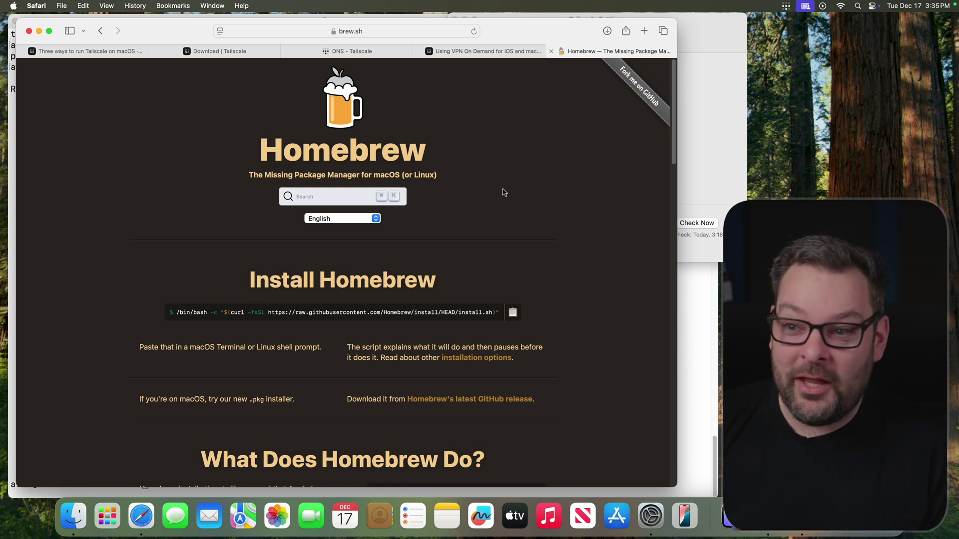
Search brew.sh for 'tailscal' and open the tailscale cask page
{"action": "left_click", "coordinate": [348, 197]}
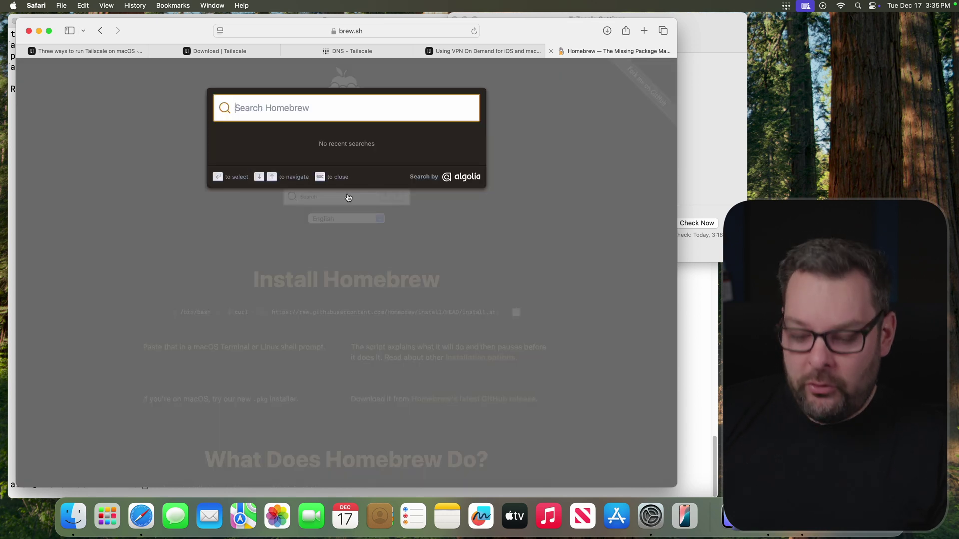
{"action": "type", "text": "tailscale"}
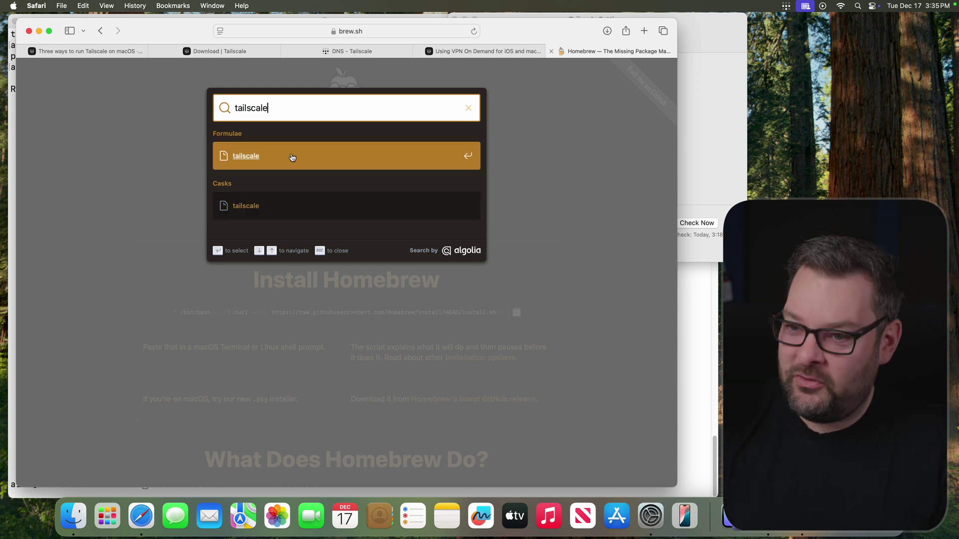
{"action": "left_click", "coordinate": [269, 205]}
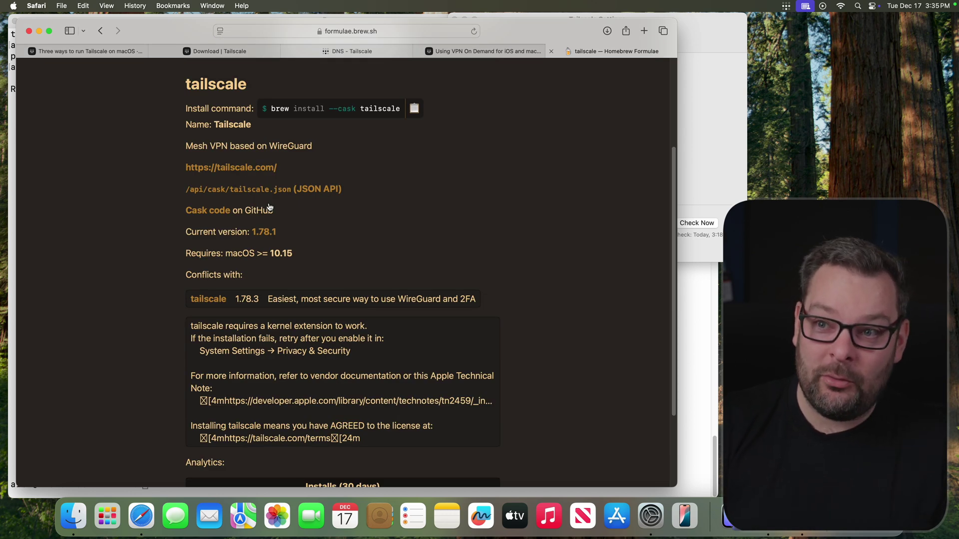
Compare the cask with the Tailscale download page and macOS packages on pkgs.tailscale.com
{"action": "left_click", "coordinate": [220, 52]}
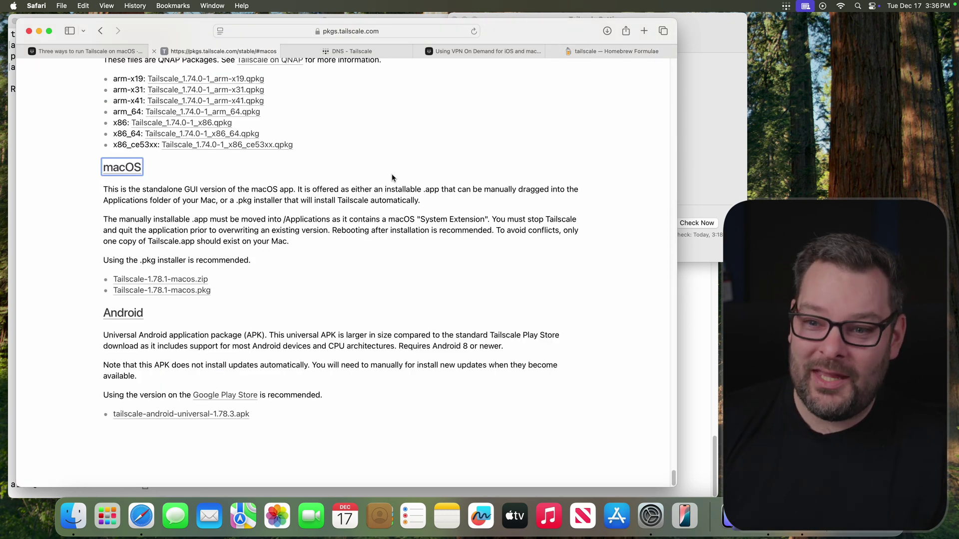
{"action": "left_click", "coordinate": [595, 51]}
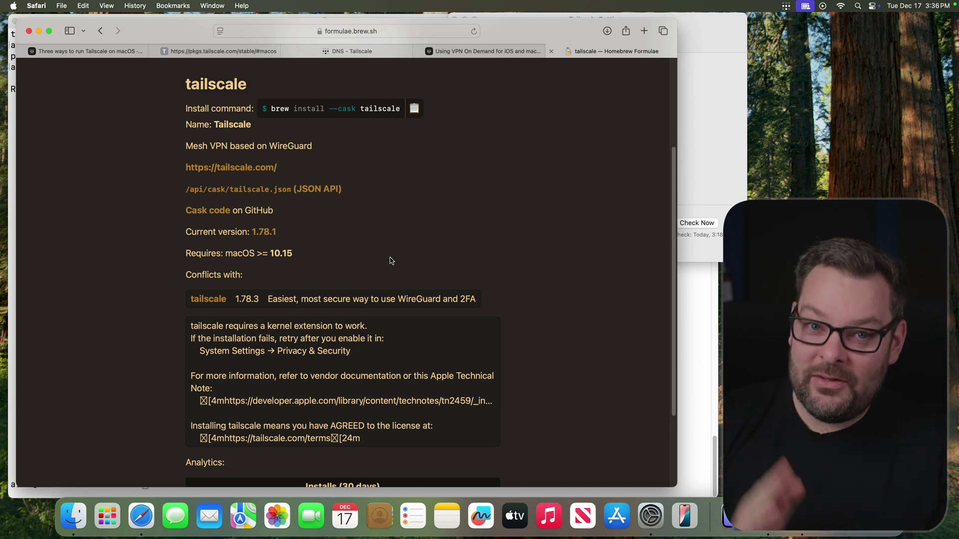
{"action": "left_click", "coordinate": [247, 55]}
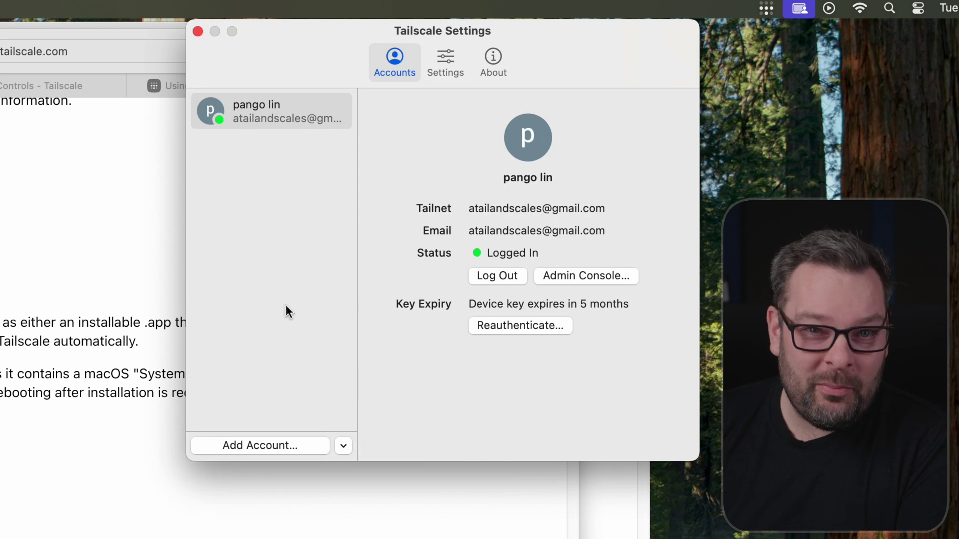
Peek at the Add Account alternate-server option, dismiss it, and show the Settings tab
{"action": "left_click", "coordinate": [344, 449]}
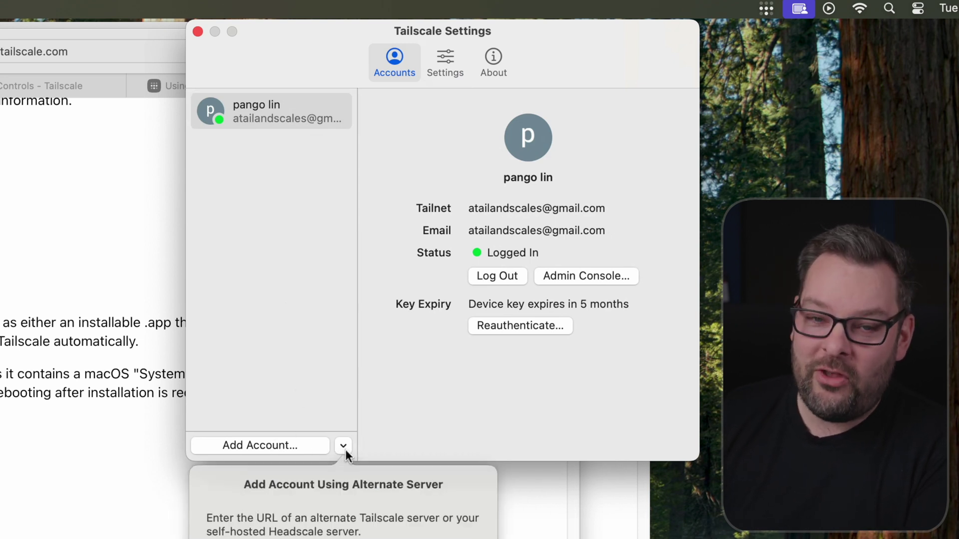
{"action": "left_click", "coordinate": [460, 354]}
{"action": "left_click", "coordinate": [443, 64]}
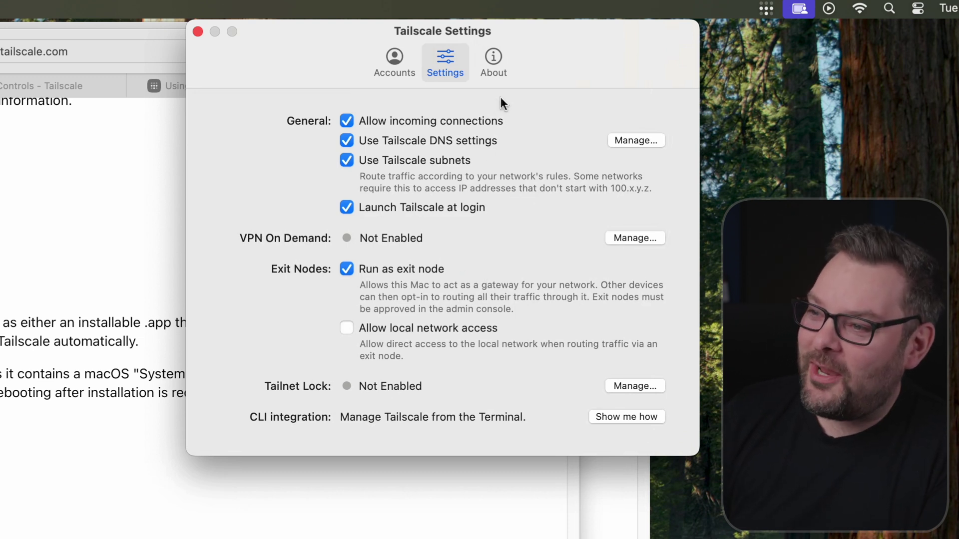
On the About tab for 1.78.1, toggle Automatically Install Updates off and back on
{"action": "left_click", "coordinate": [490, 71]}
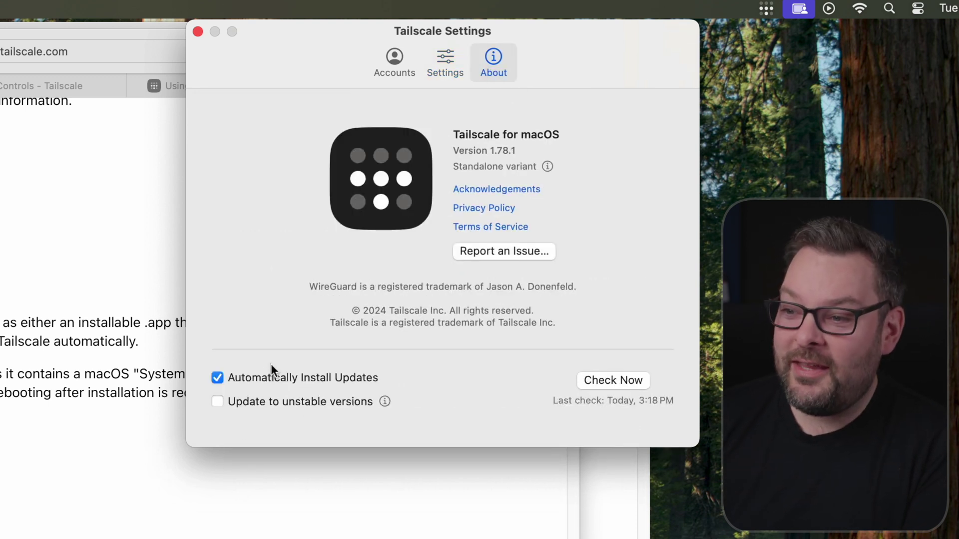
{"action": "left_click", "coordinate": [272, 380]}
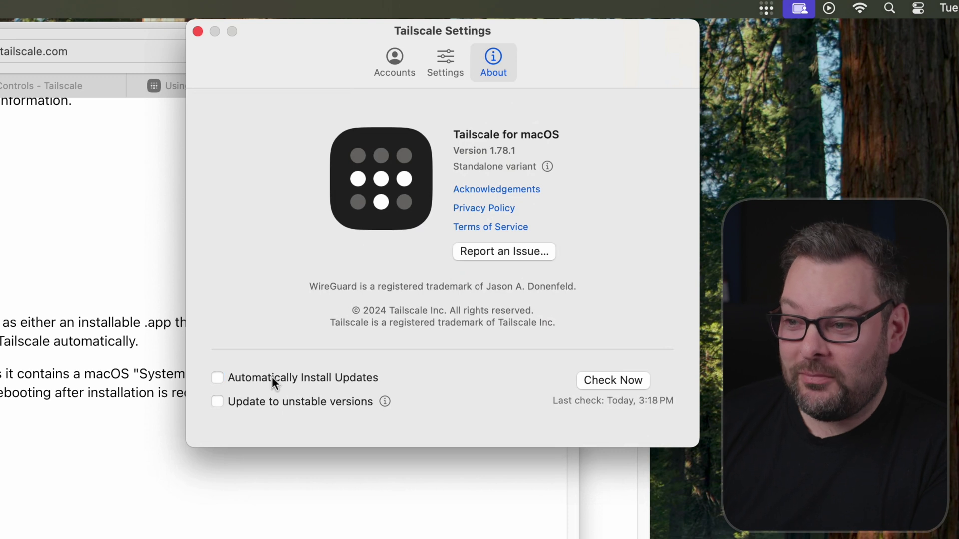
{"action": "left_click", "coordinate": [260, 381]}
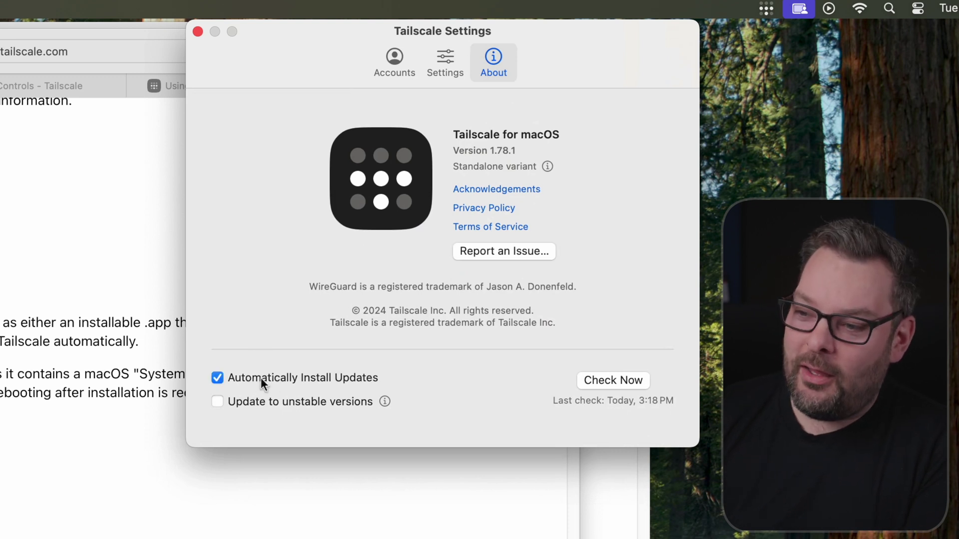